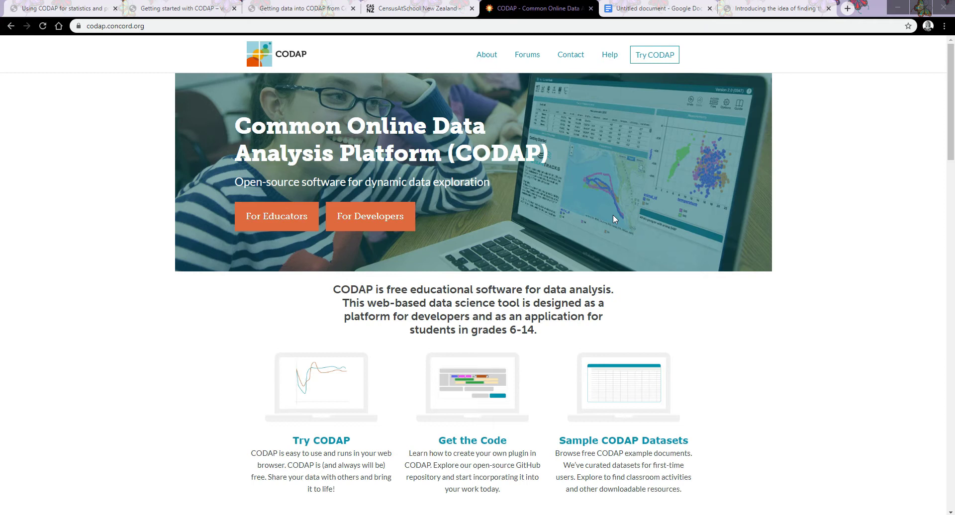
Step: Launch a blank CODAP document in a new tab using Try CODAP on codap.concord.org
click(649, 59)
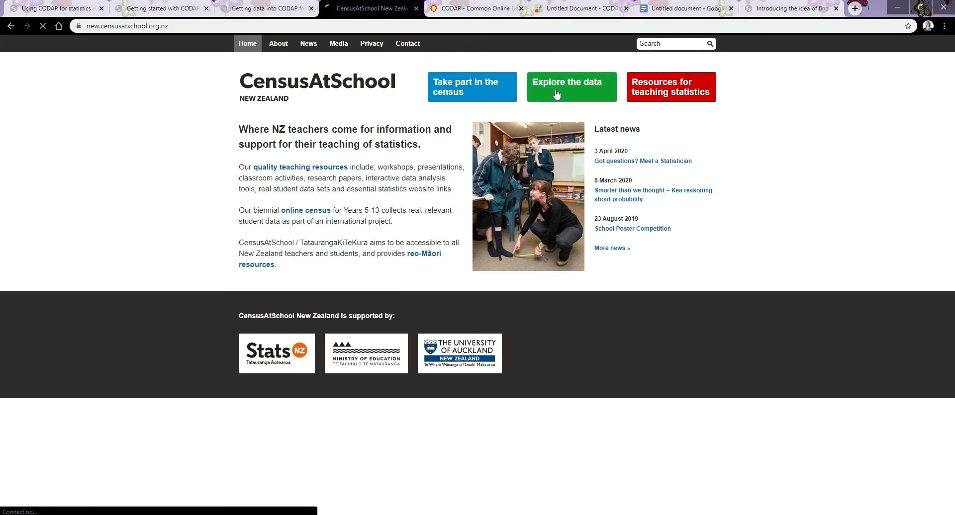
Step: Open the random sample downloader, agree to the conditions, and restrict it to Years 7 and 8
click(556, 94)
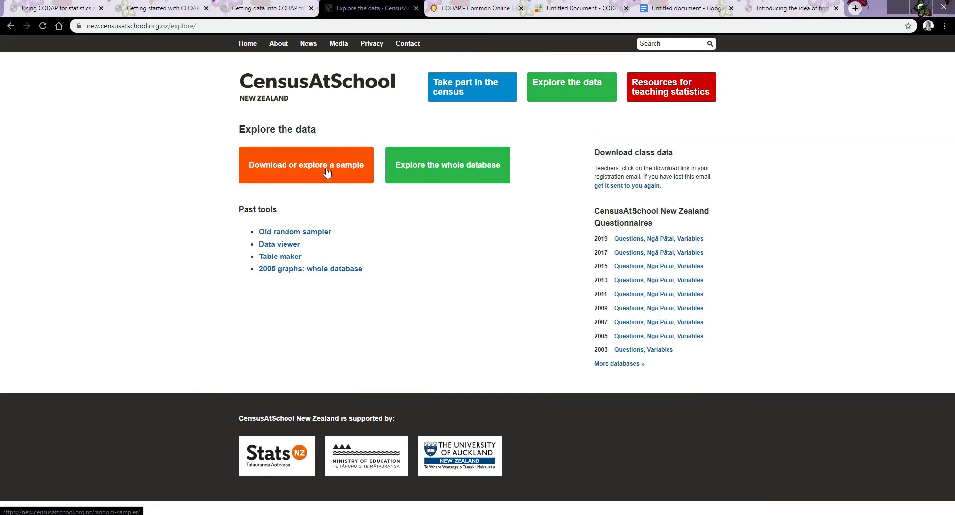
click(327, 171)
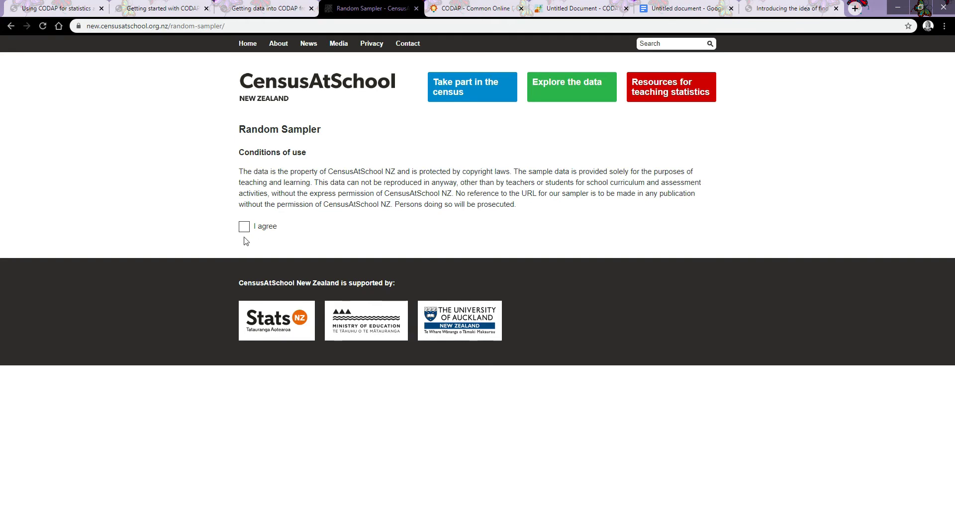
click(242, 227)
scroll(392, 273, down, 2)
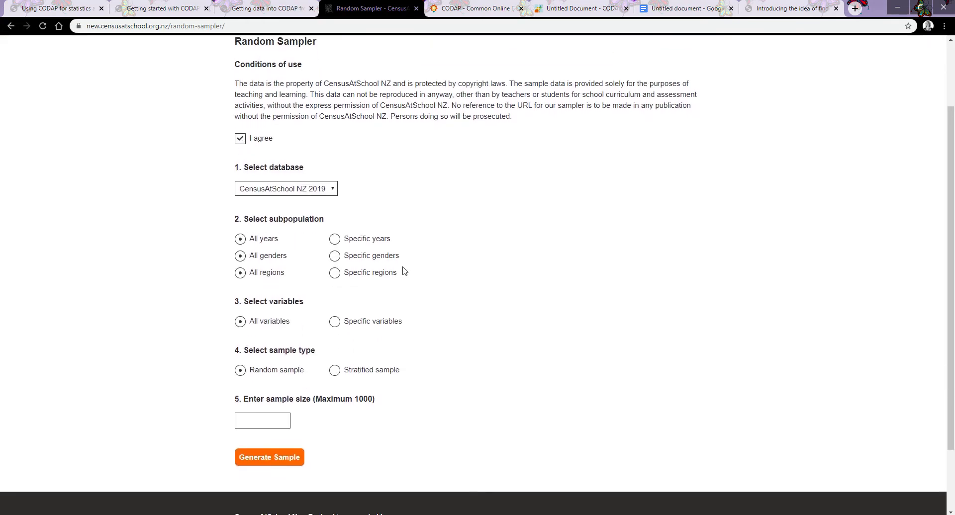
scroll(393, 268, down, 1)
click(334, 178)
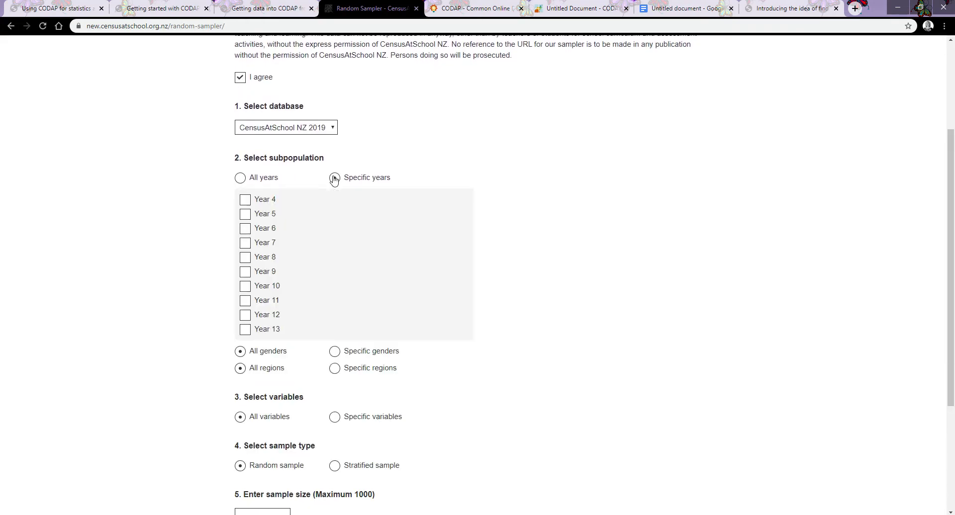
click(244, 243)
click(244, 258)
scroll(541, 323, down, 3)
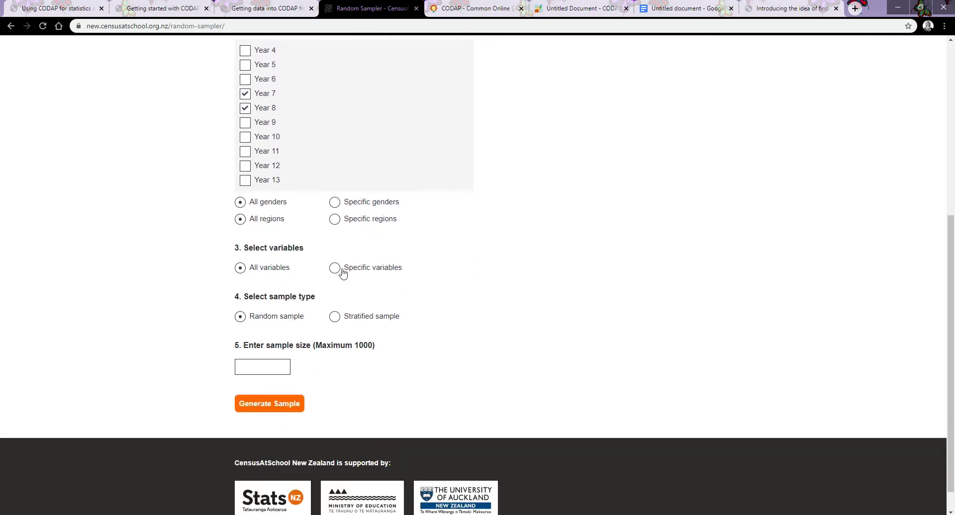
Step: Tick Year, Gender, Eye Colour, Handedness, Height, Right foot length, Wrist and Left thumb circumference
click(342, 272)
scroll(495, 298, down, 3)
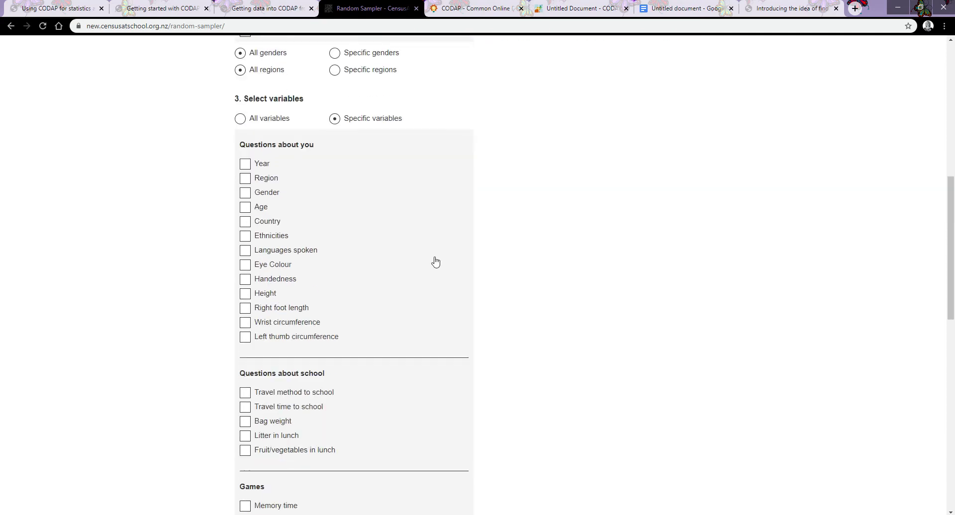
click(244, 164)
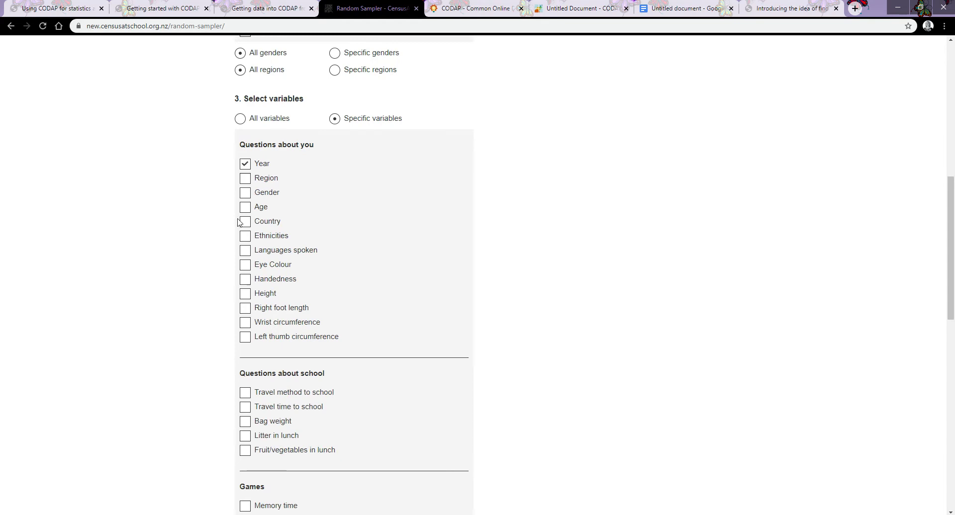
click(245, 193)
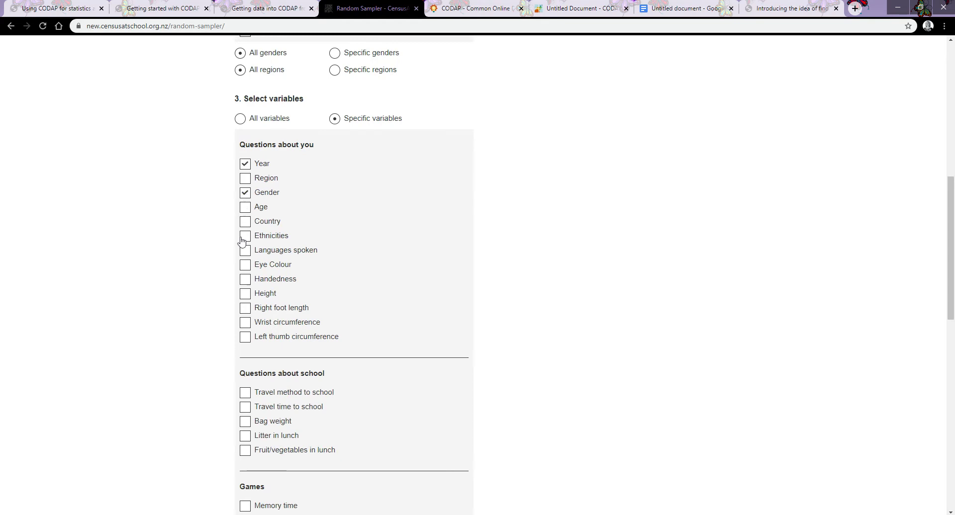
click(245, 267)
click(245, 280)
click(245, 294)
click(245, 309)
click(246, 323)
click(246, 339)
Step: Tick travel method and time, bag weight, lunch, memory, reaction time, screen-time opinion and home time variables
scroll(356, 330, down, 2)
click(246, 293)
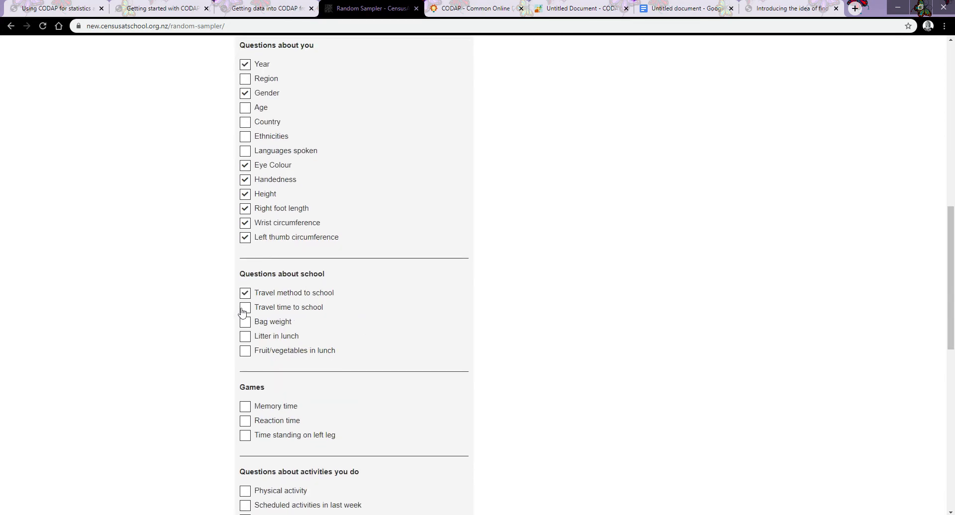
click(243, 310)
click(245, 323)
click(247, 339)
click(245, 351)
scroll(281, 335, down, 2)
click(244, 311)
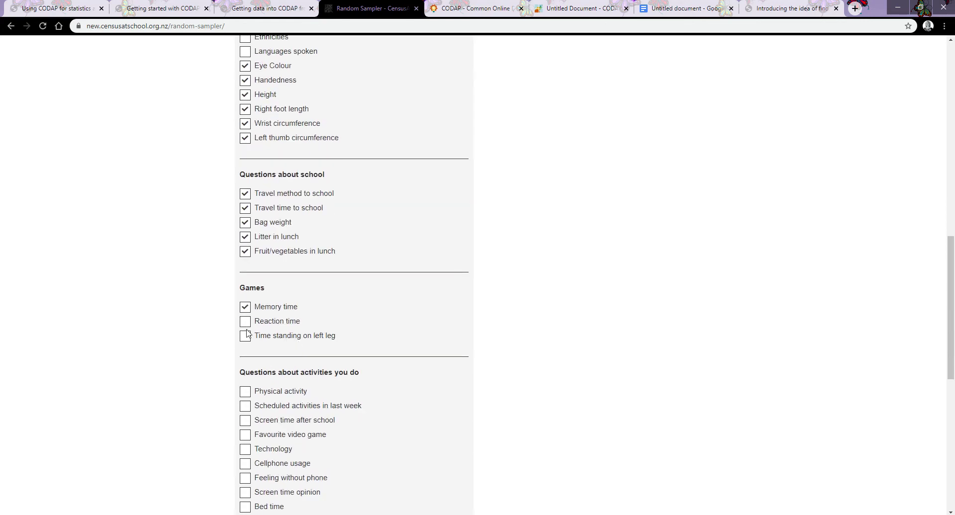
click(245, 322)
scroll(373, 344, down, 1)
scroll(374, 339, down, 2)
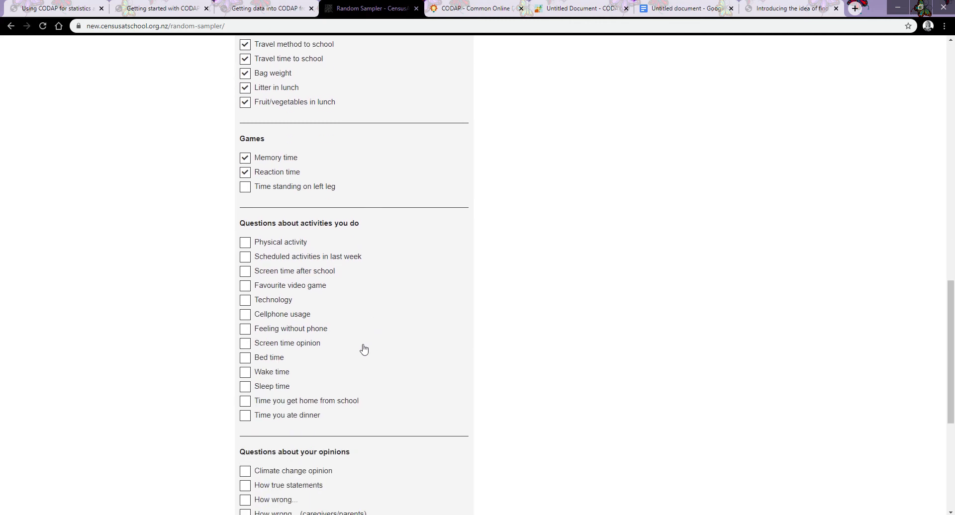
click(244, 344)
click(245, 403)
Step: Set the sample size to 70
scroll(395, 320, down, 5)
click(265, 371)
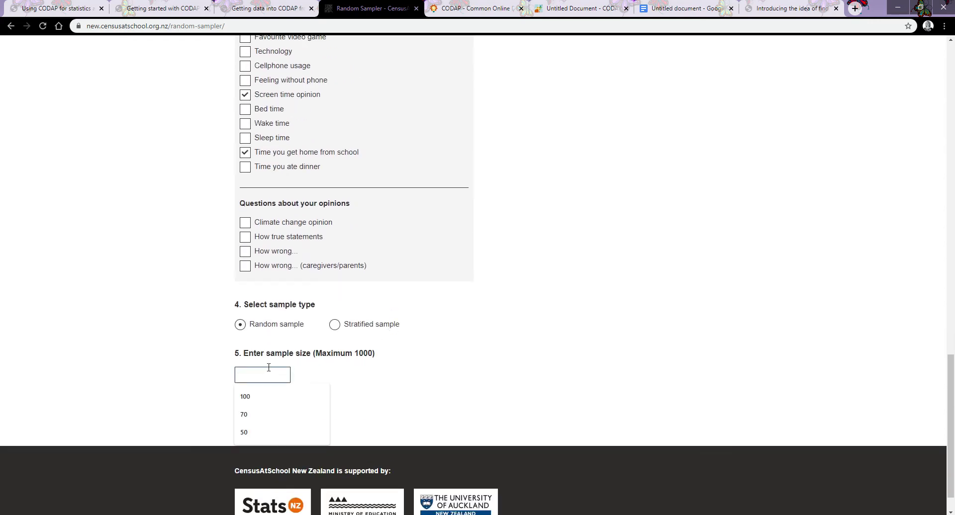
key(Down)
key(Down)
key(Return)
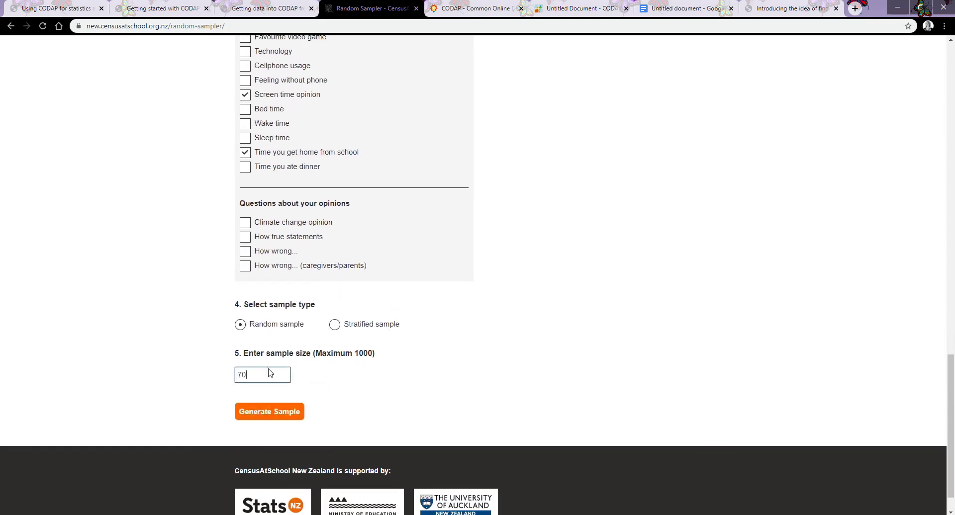
Step: Generate the sample and save it to the Desktop as the CSV 'Kowhai Whanau Group'
click(269, 411)
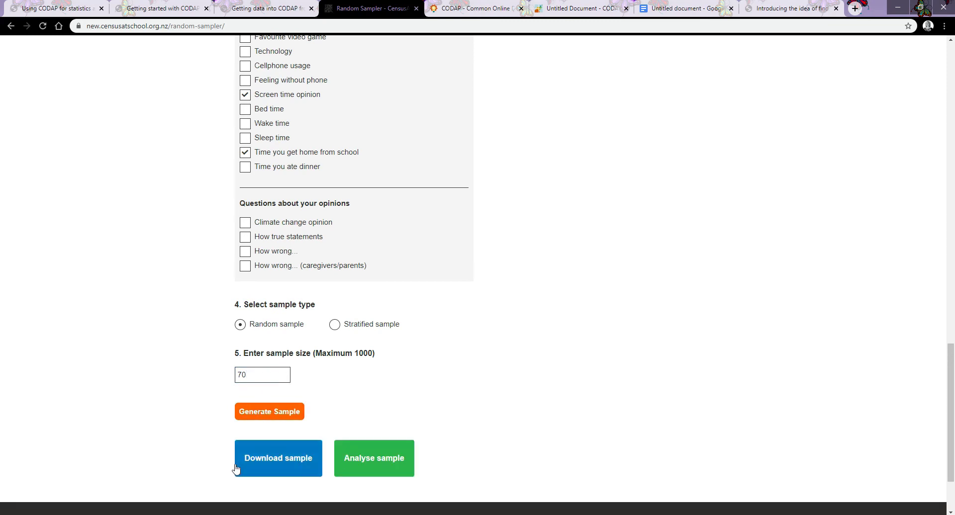
click(269, 466)
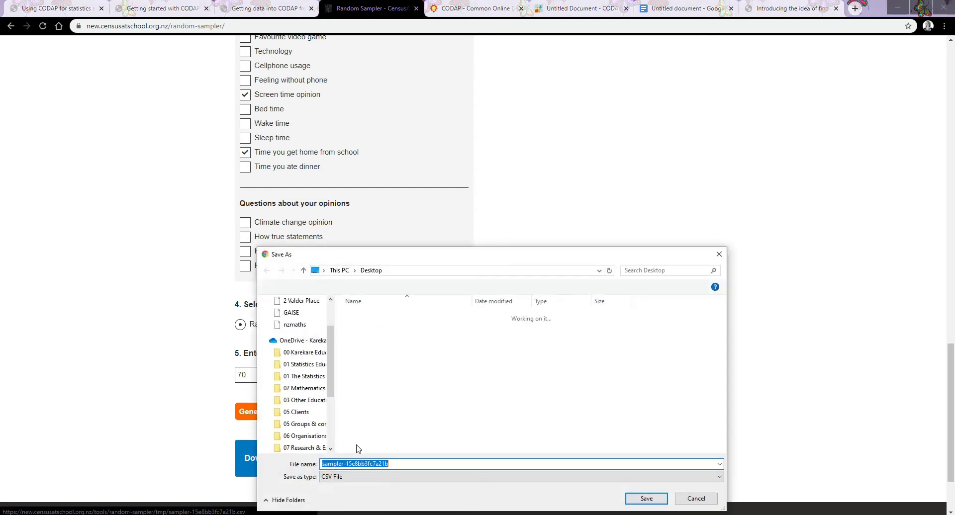
text(Kowhai Whanau Group)
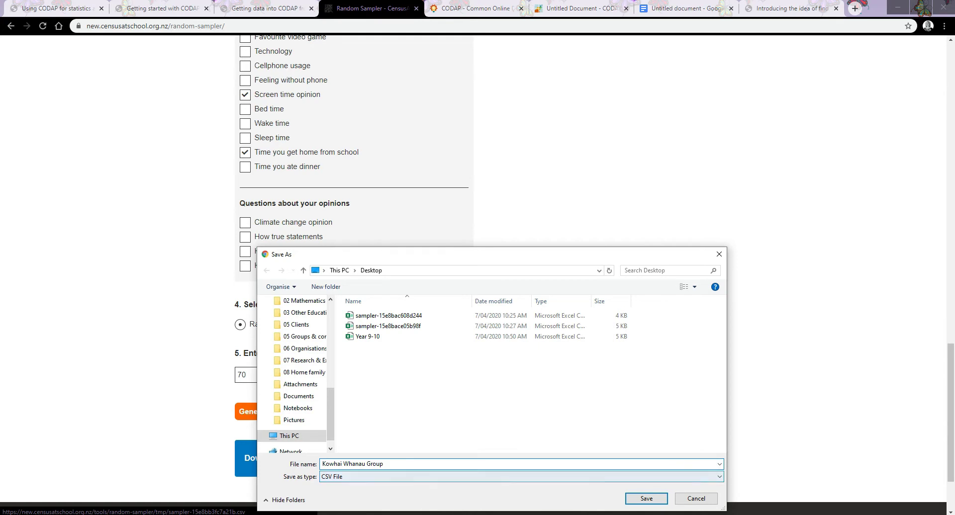
click(648, 498)
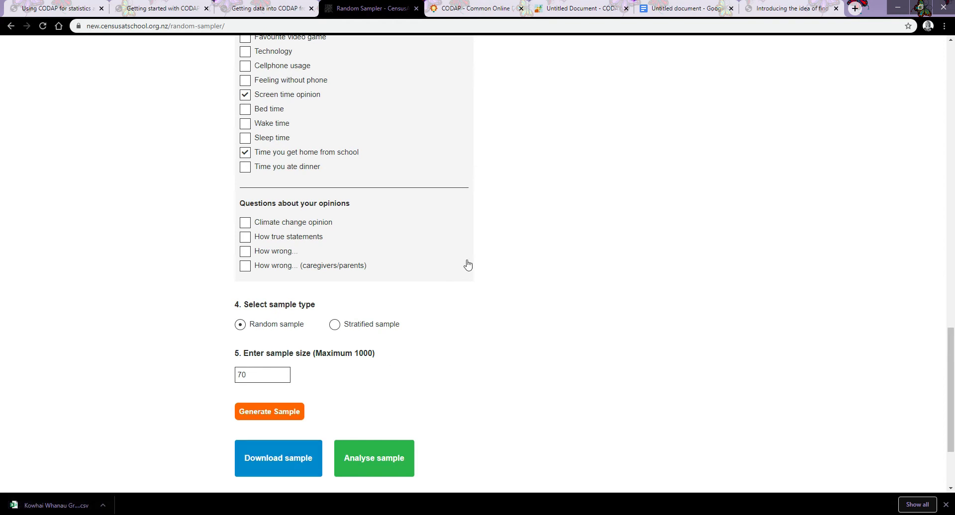
Step: Drag the Kowhai Whanau Group CSV into CODAP, switch to case card view and stretch it taller
click(583, 6)
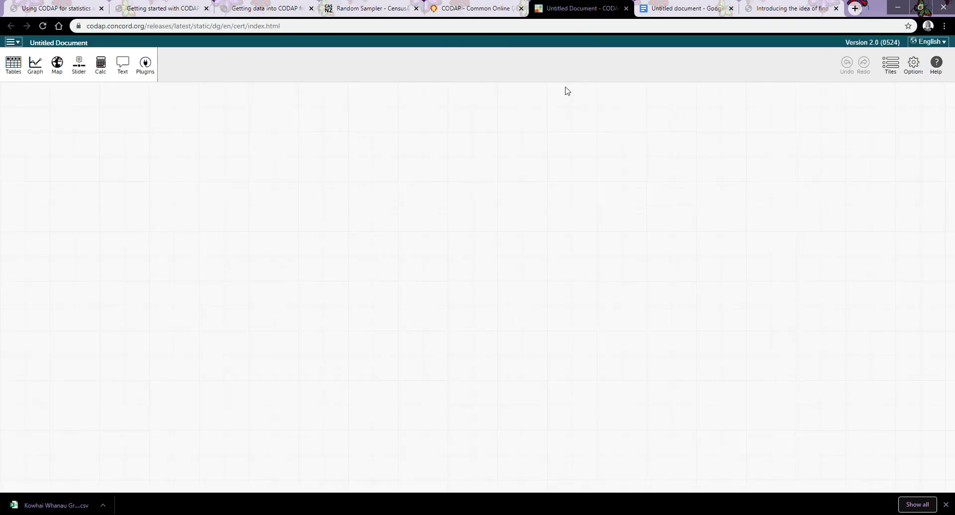
drag(43, 512, 95, 241)
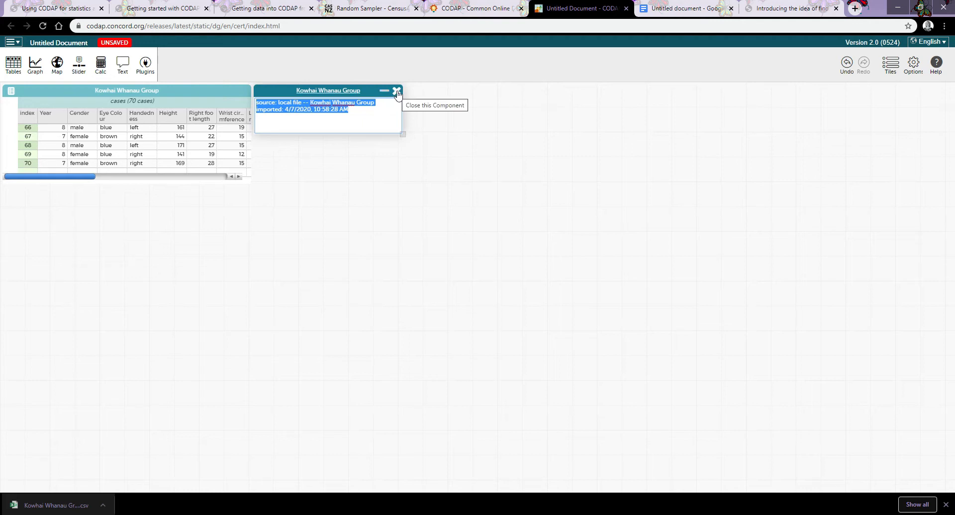
click(398, 91)
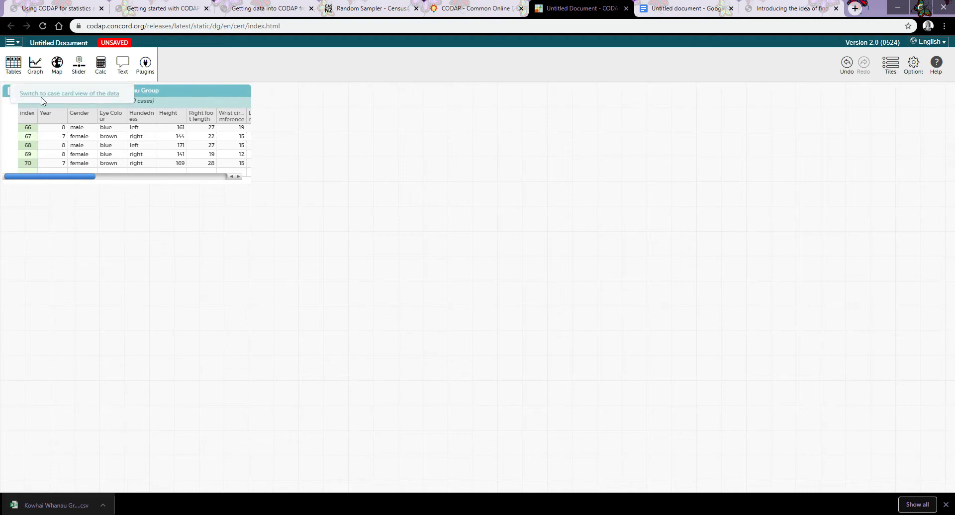
click(44, 94)
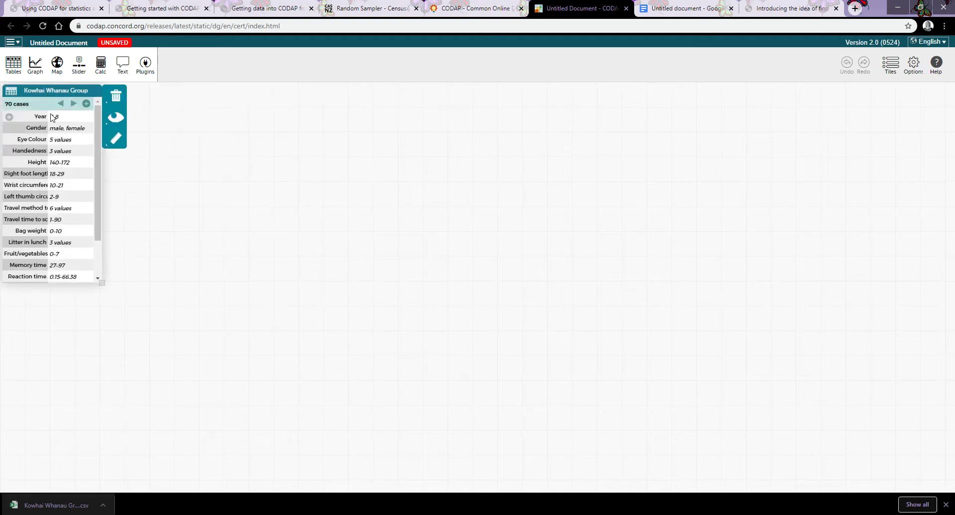
drag(47, 283, 42, 332)
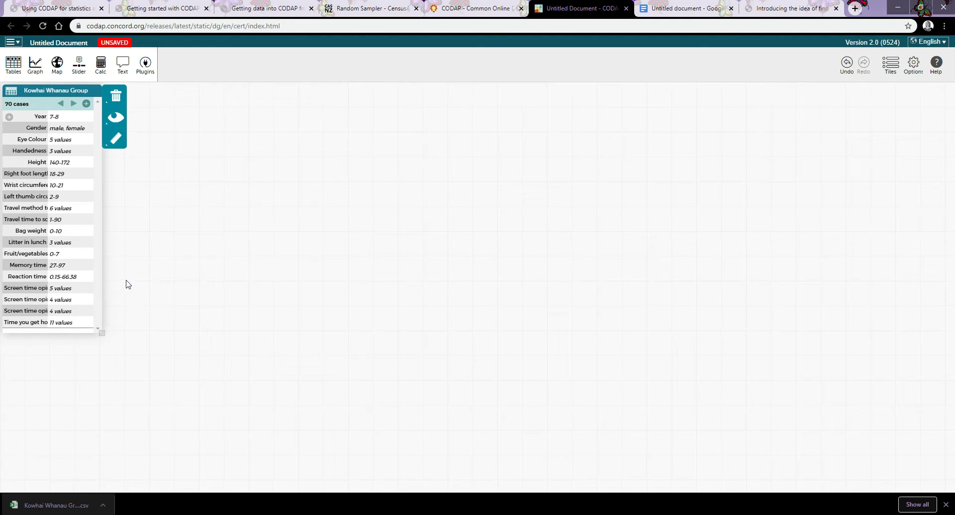
Step: Save the document to Google Drive's CODAP for online learning 2020 folder as 'Kowhai Whanau Group Year 7&8'
click(13, 42)
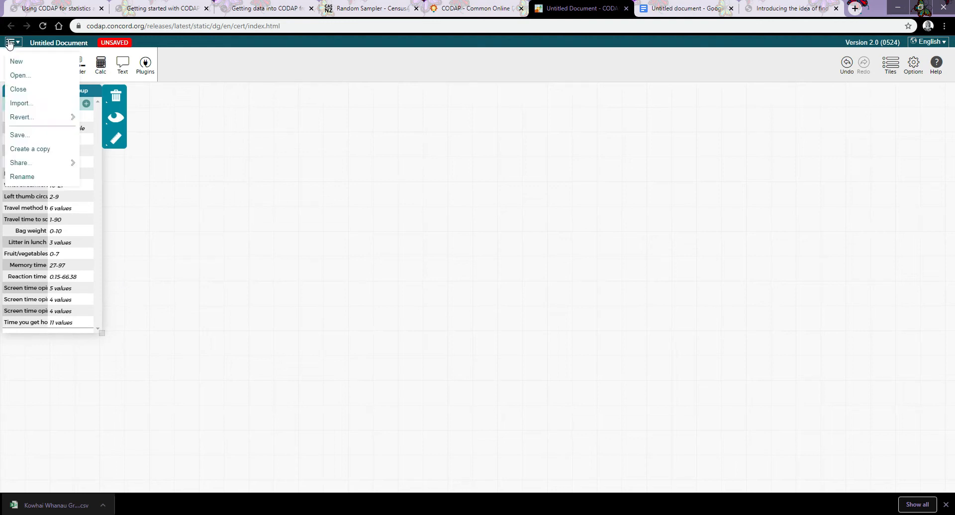
click(28, 136)
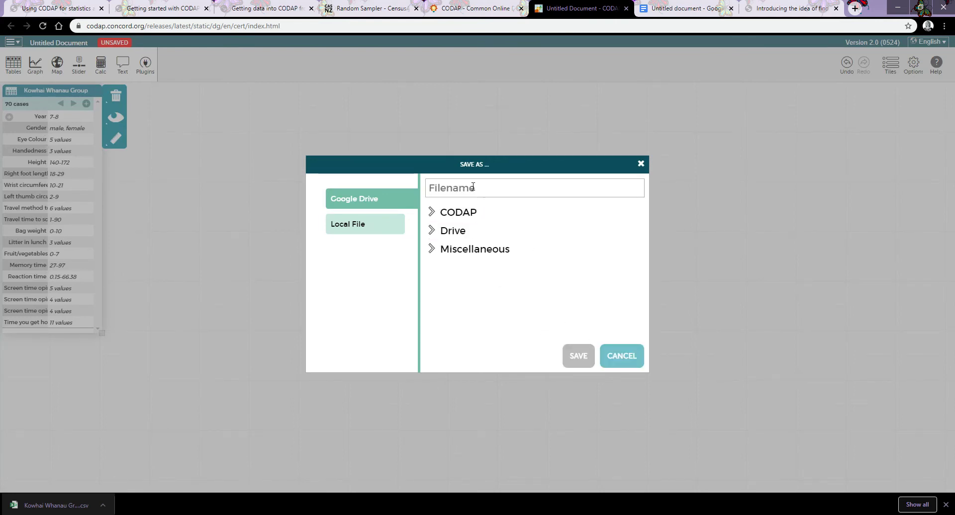
click(468, 216)
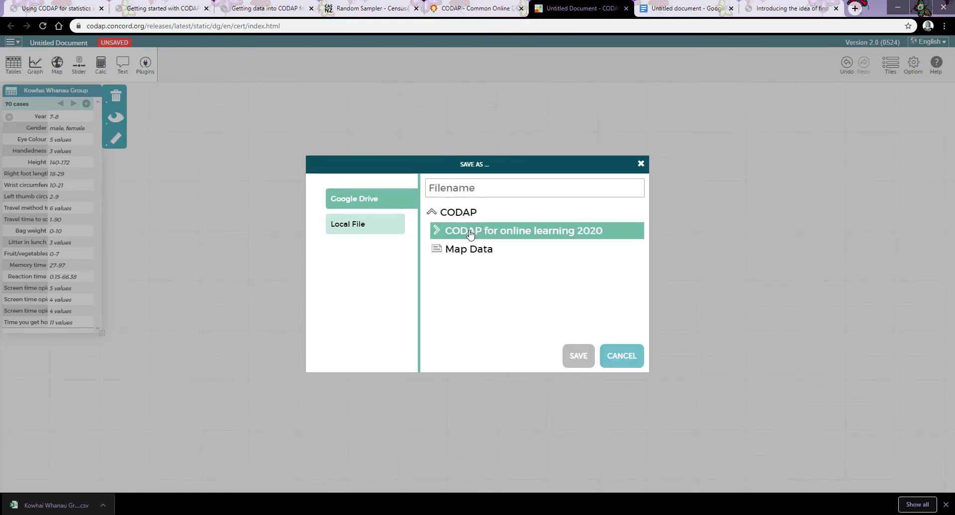
click(466, 232)
click(459, 188)
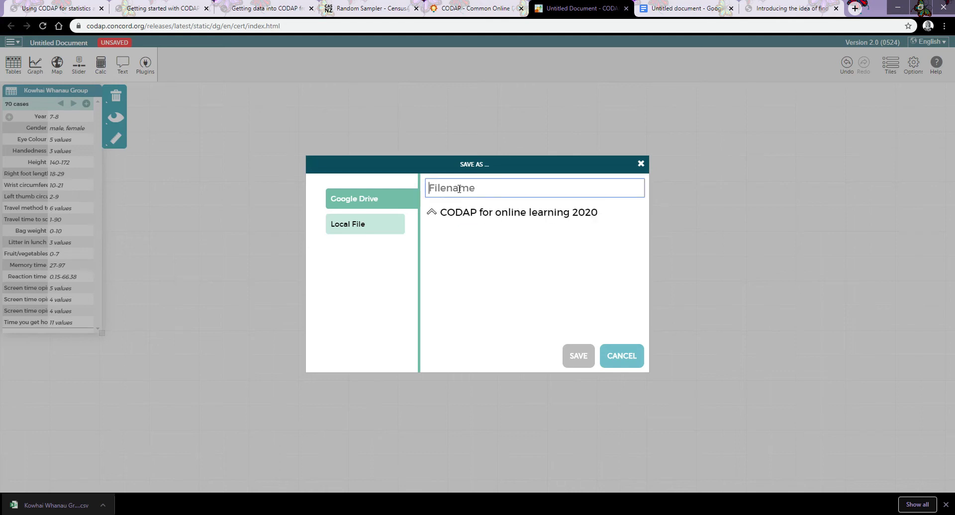
text(Kowha)
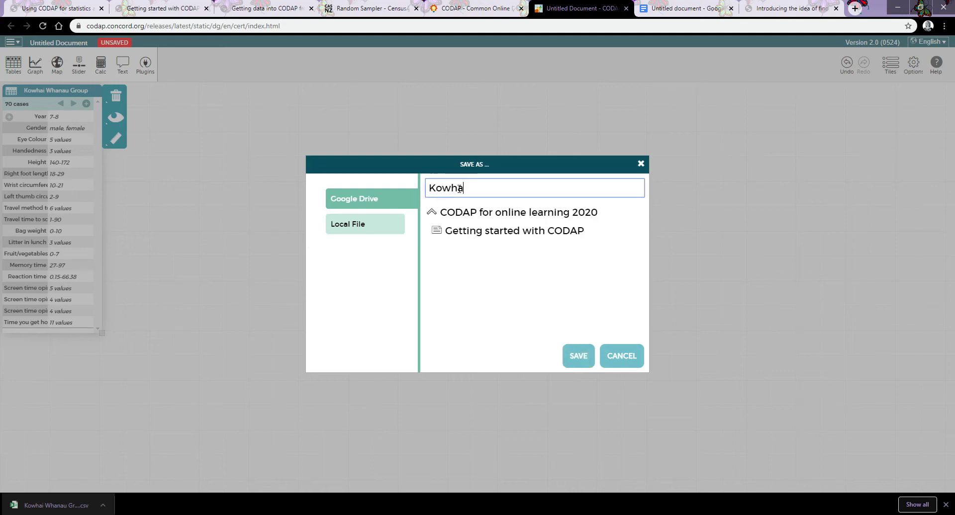
text(i Whanau Group Y)
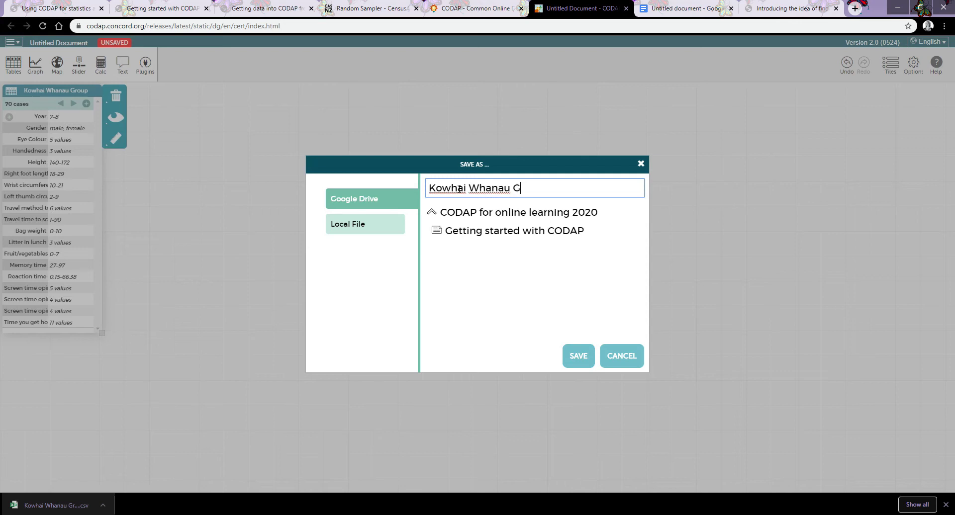
text(ear 7&8)
click(576, 363)
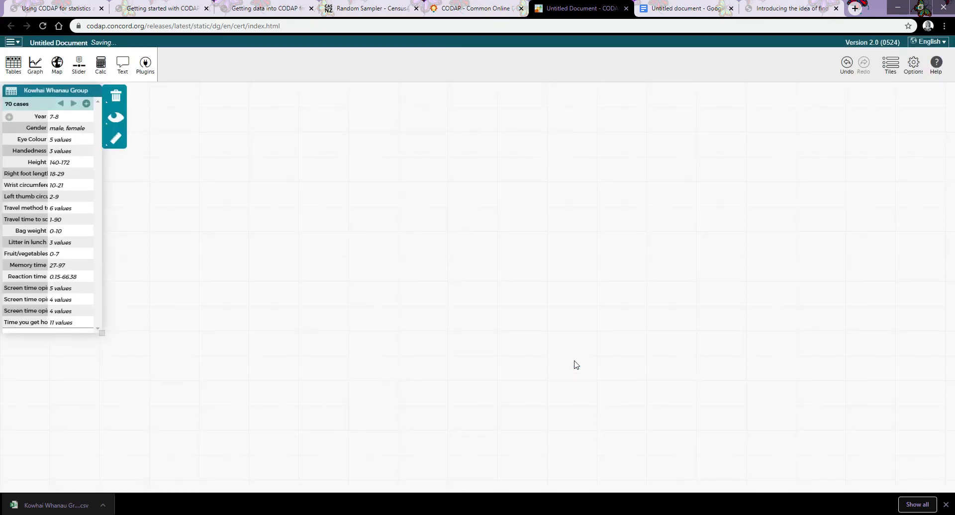
click(266, 295)
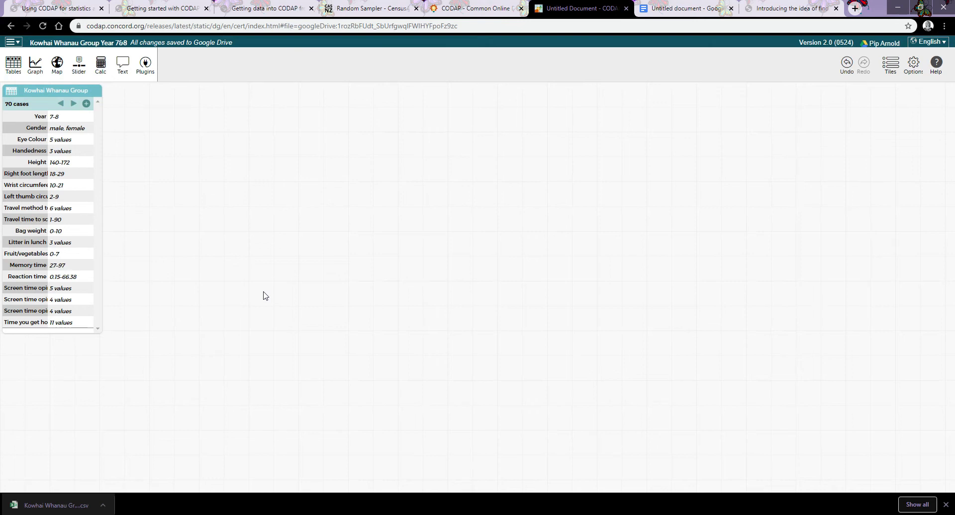
Step: Add a text box beside the case card and stretch it taller
click(123, 65)
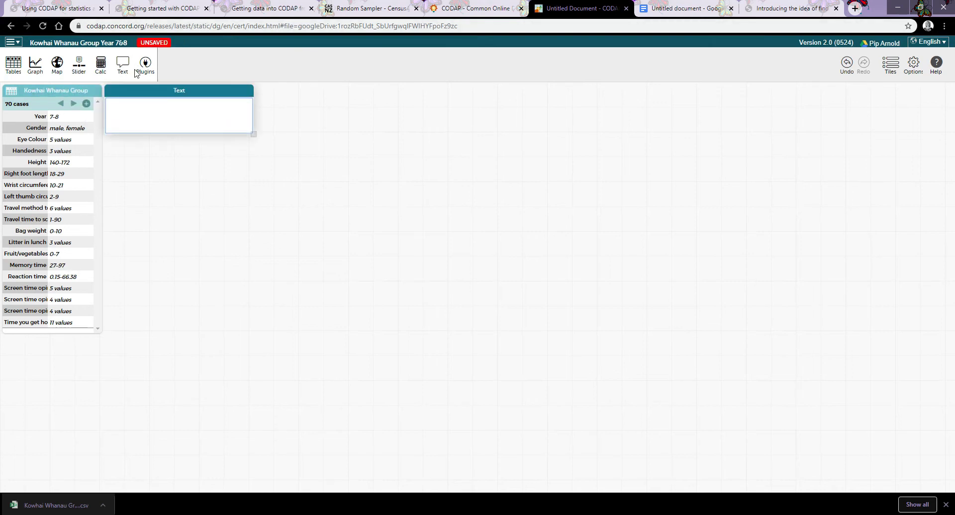
drag(154, 133, 132, 248)
click(132, 107)
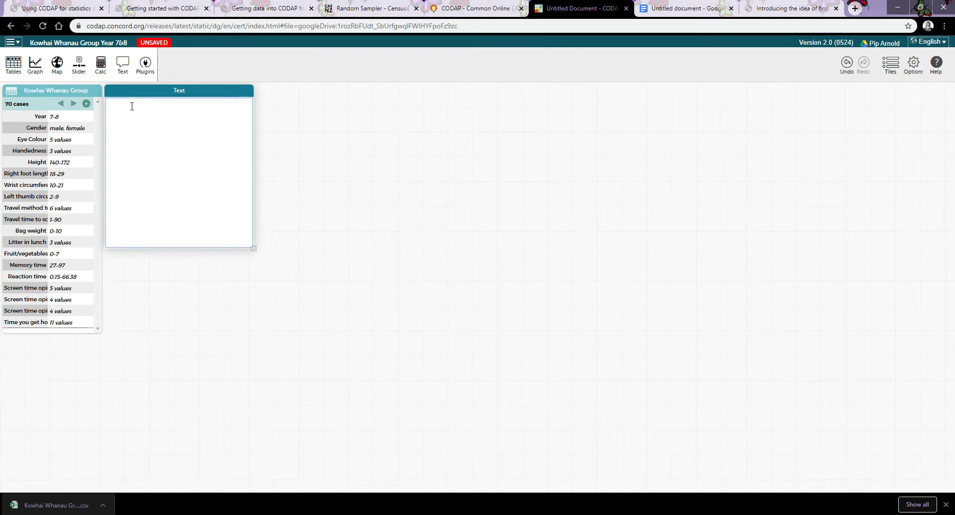
Step: Type the headings PROBLEM, PLAN, ANALYSIS and CONCLUSION on separate lines
text(PROBLEM)
key(Return)
text(PLAM)
key(BackSpace)
text(NHABNA)
key(BackSpace)
key(BackSpace)
key(BackSpace)
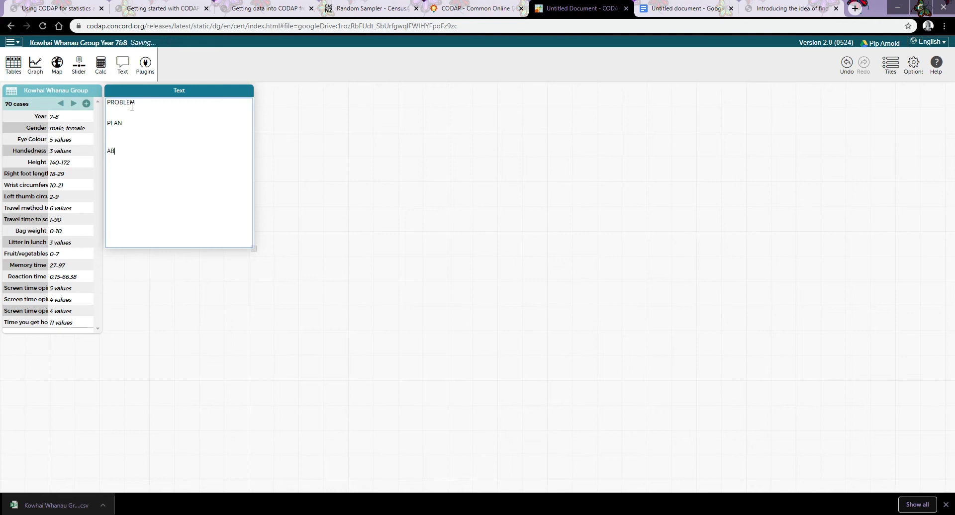
text(NALYSIS   C)
text(ONCLU)
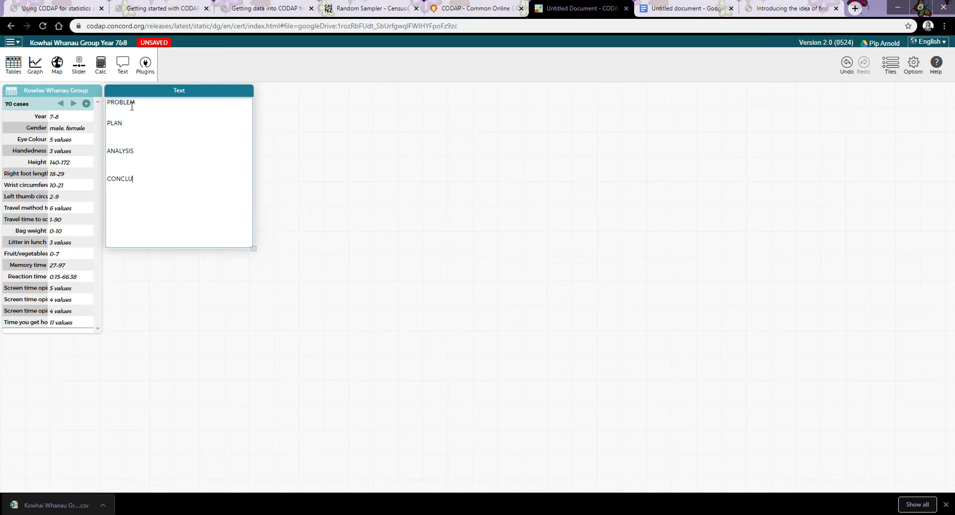
text(SION)
Step: Add the investigative question about how Kowhai Whanau Group students travel to school under PROBLEM
click(141, 105)
key(BackSpace)
text(nvestigative question: What )
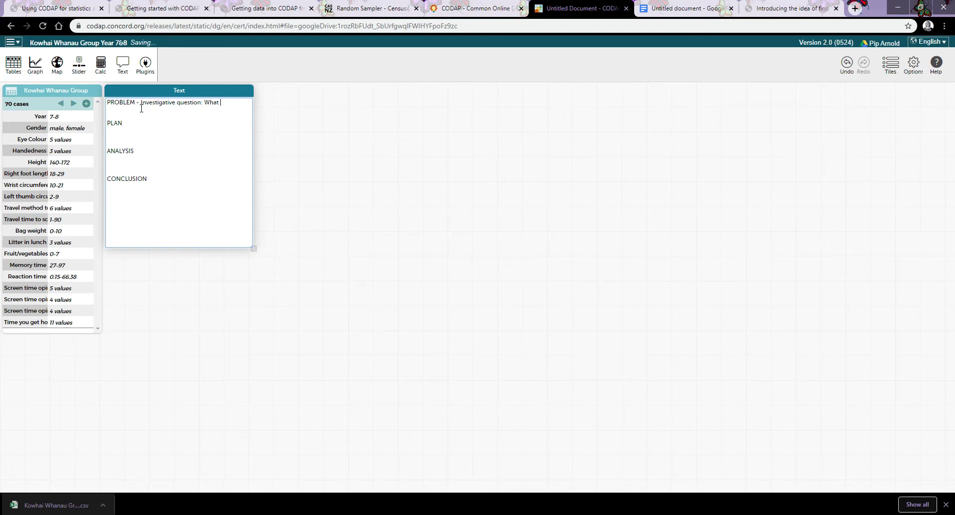
text(ways do students in kowh)
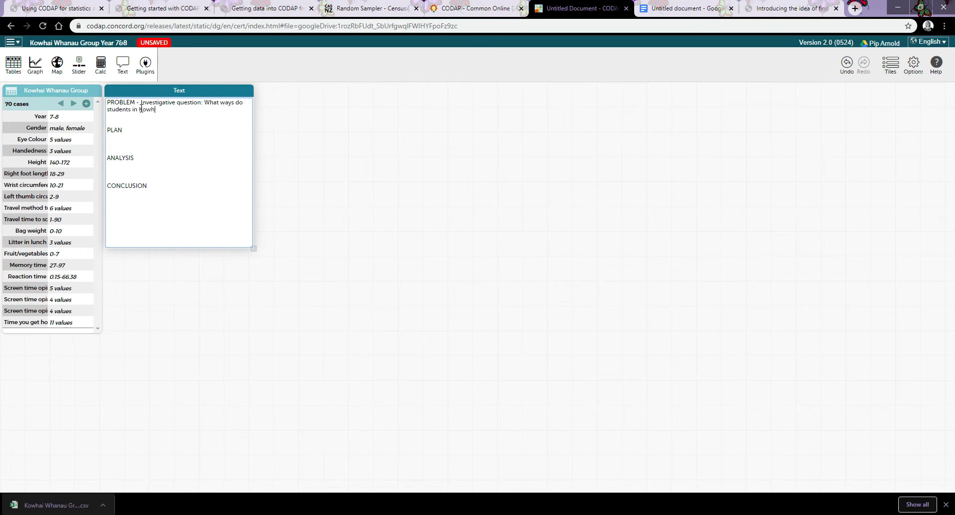
text(ai Whanau Group T)
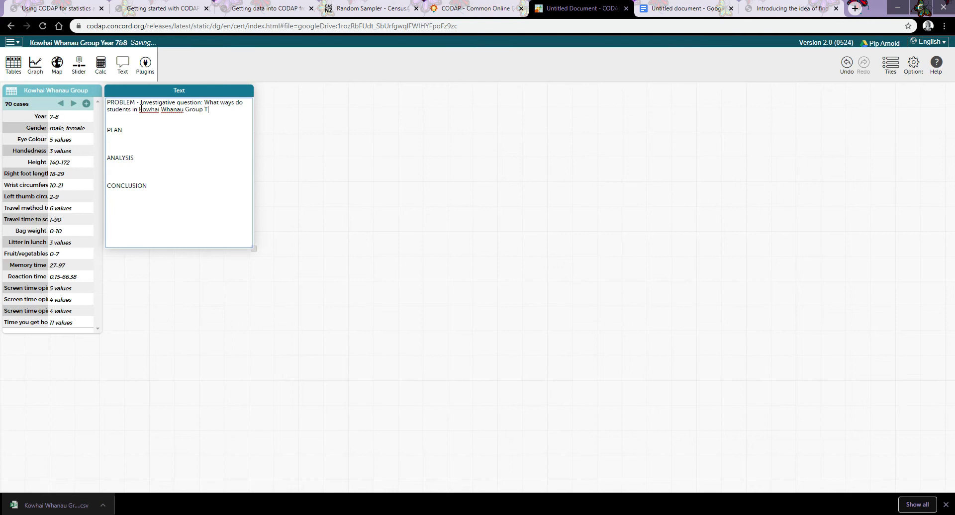
key(BackSpace)
text(to school)
Step: Write 'Graph the variable travel method to school' after PLAN
key(BackSpace)
click(135, 122)
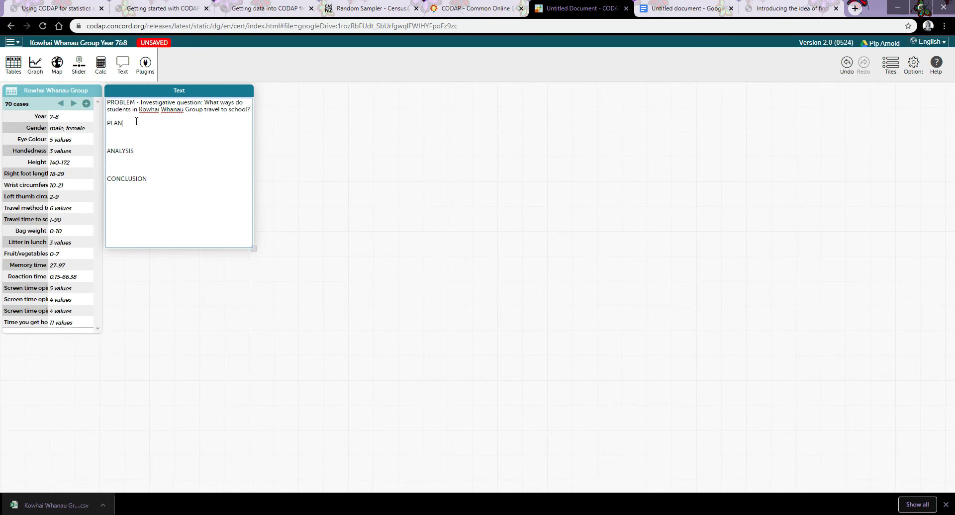
text(Graph the variable travel method to school)
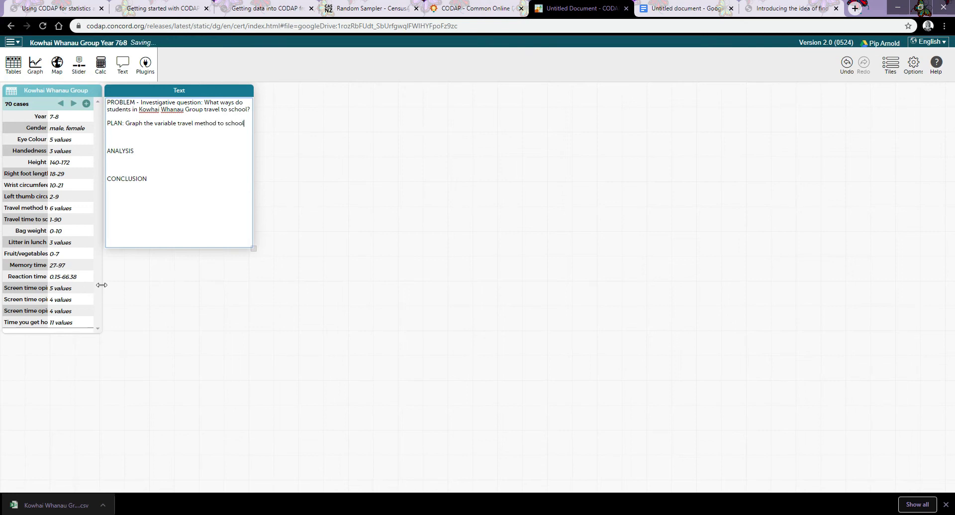
Step: Widen the case card to show full attribute names and place the text box beside it
drag(101, 285, 129, 288)
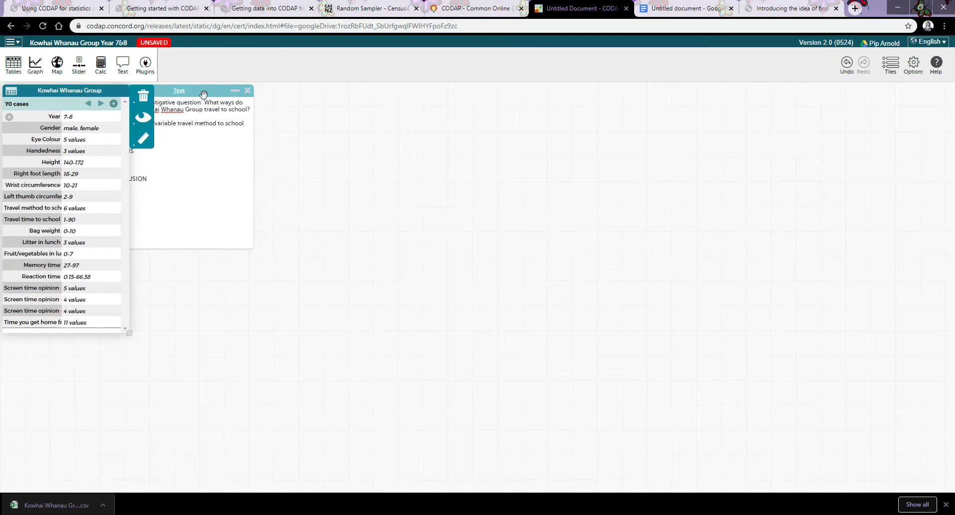
drag(203, 94, 263, 92)
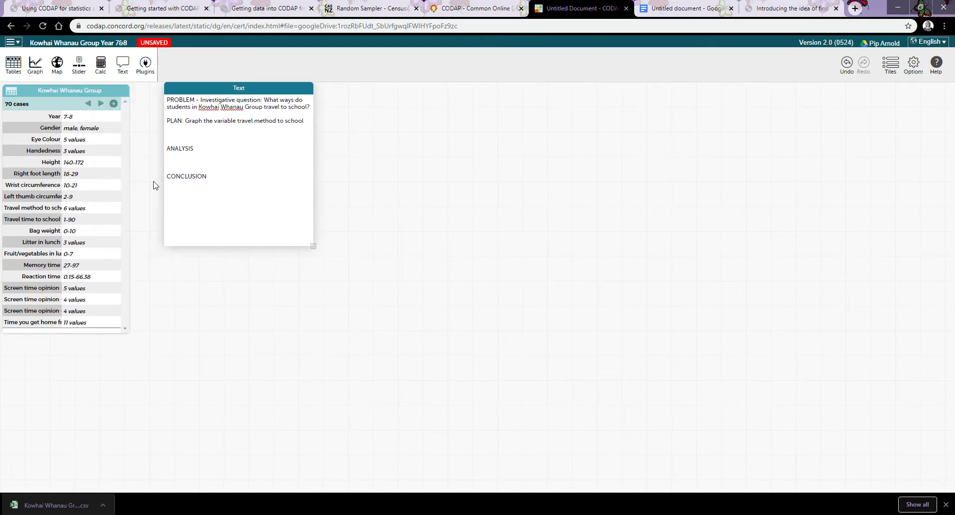
drag(130, 196, 150, 198)
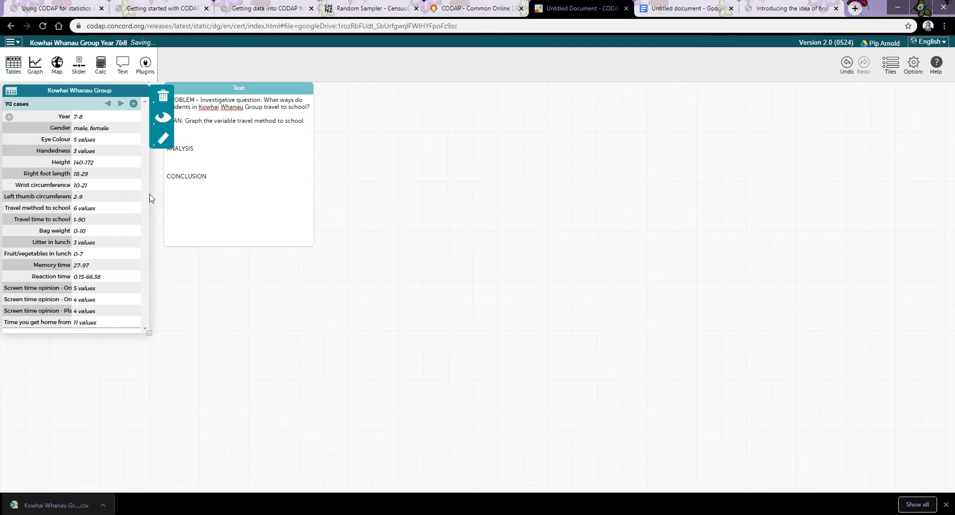
drag(199, 93, 181, 94)
Step: Under ANALYSIS, type 'Write at least three statements about what you notice in your graph.'
click(186, 136)
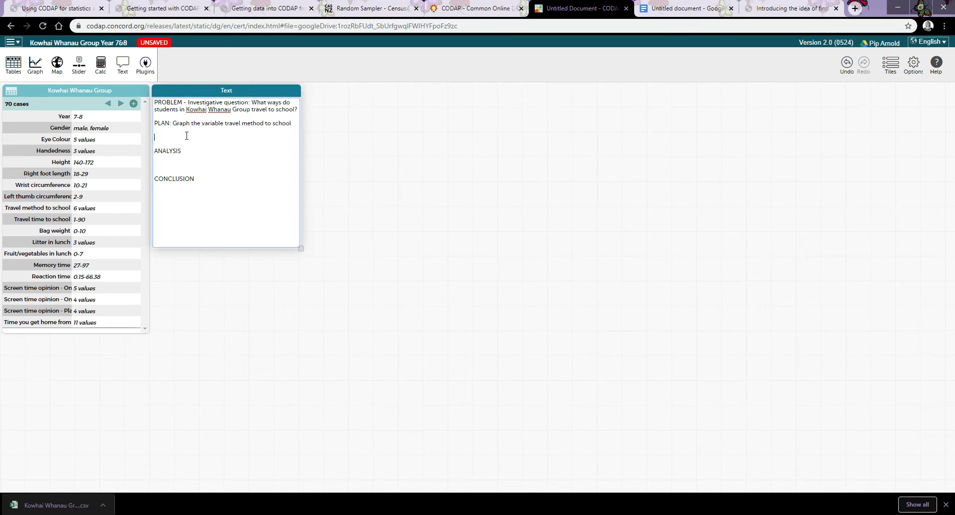
key(BackSpace)
key(BackSpace)
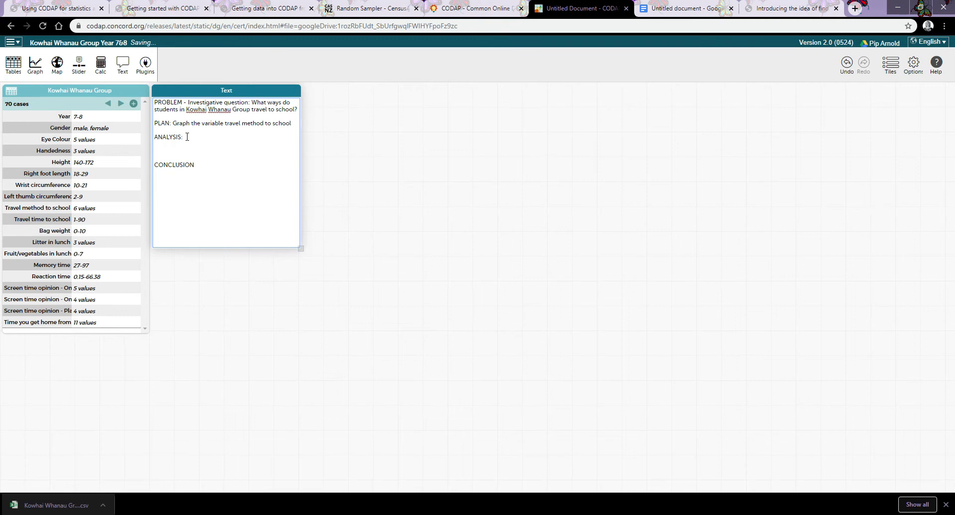
key(Return)
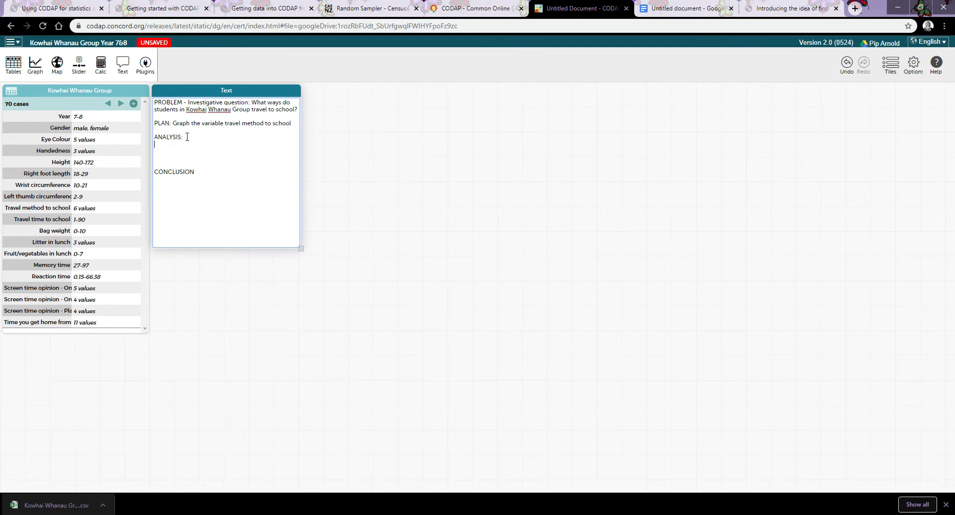
text(Write ate)
text( least three st)
text(atemens)
text(about what y)
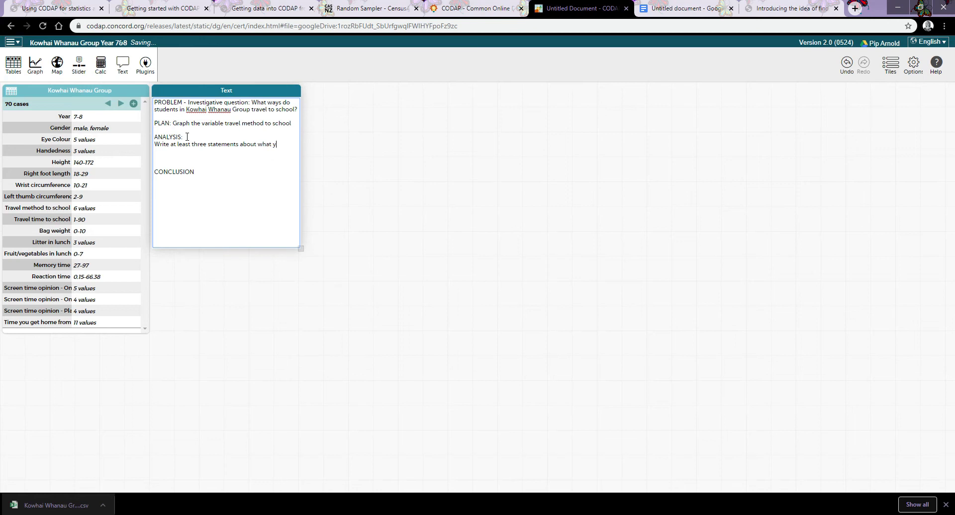
text(ou notice )
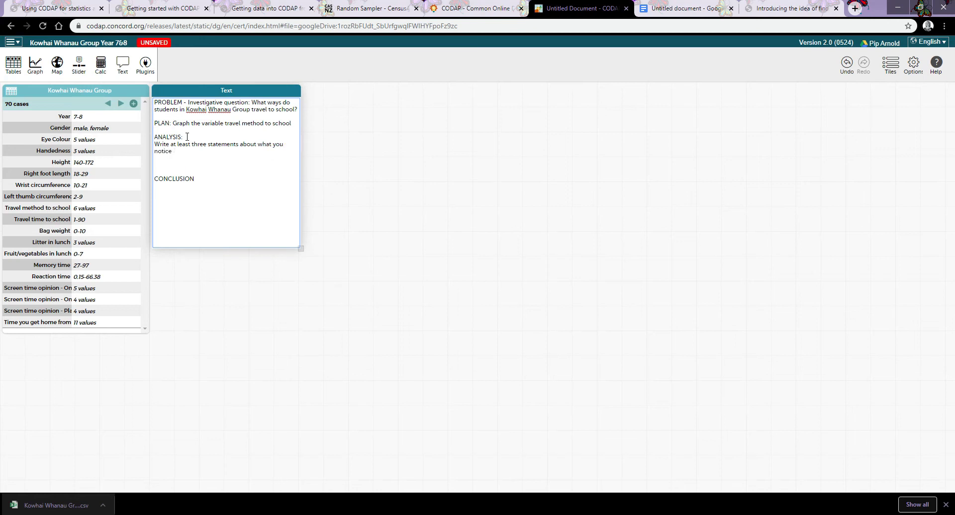
text(in your graph.)
Step: Add 'I notice...' prompt lines below the analysis prompt and tidy the blank lines above CONCLUSION
key(Return)
text(I not)
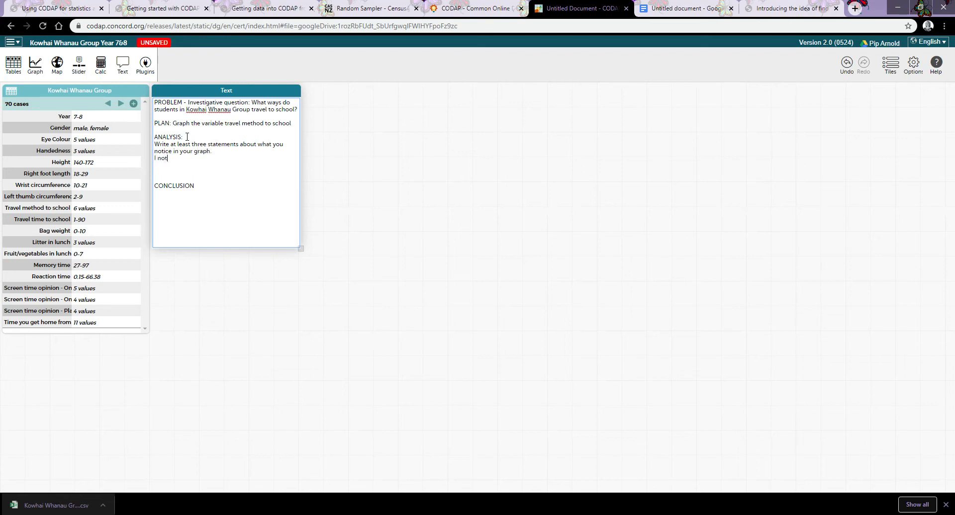
text(ice...)
key(Return)
key(Return)
text(I notice...)
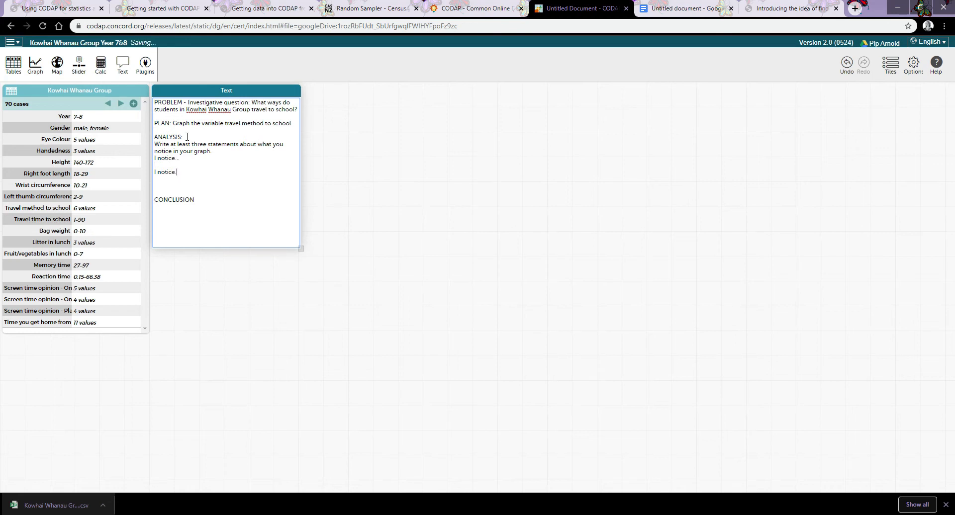
key(Return)
key(Return)
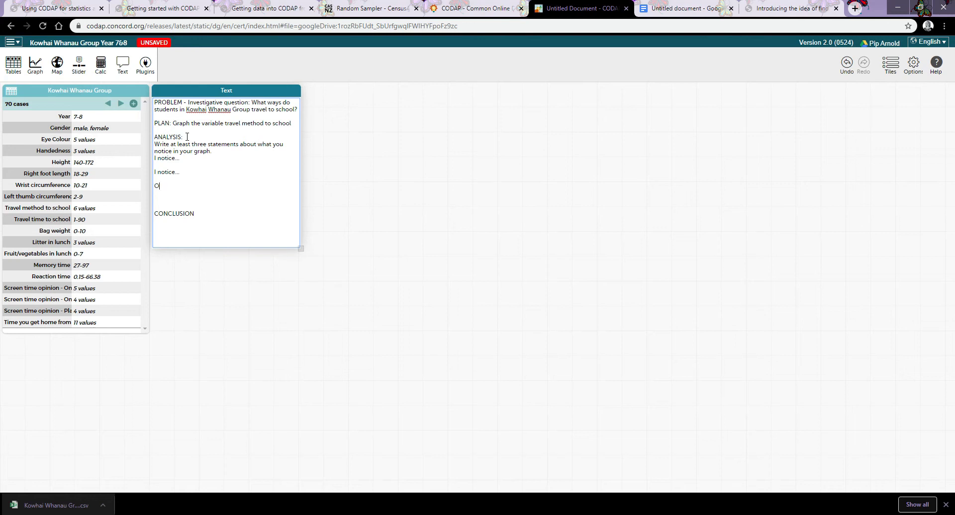
text(I notice...)
click(212, 151)
key(Return)
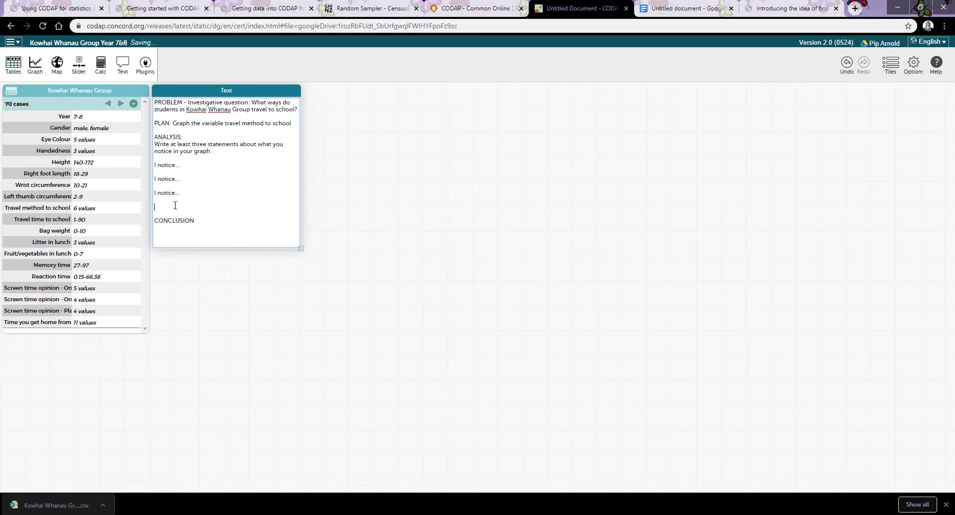
key(BackSpace)
key(BackSpace)
Step: Type 'Answer the investigative question using evidence from your analysis.' after CONCLUSION
text(Answer the in ve)
key(BackSpace)
key(BackSpace)
key(BackSpace)
text(ve)
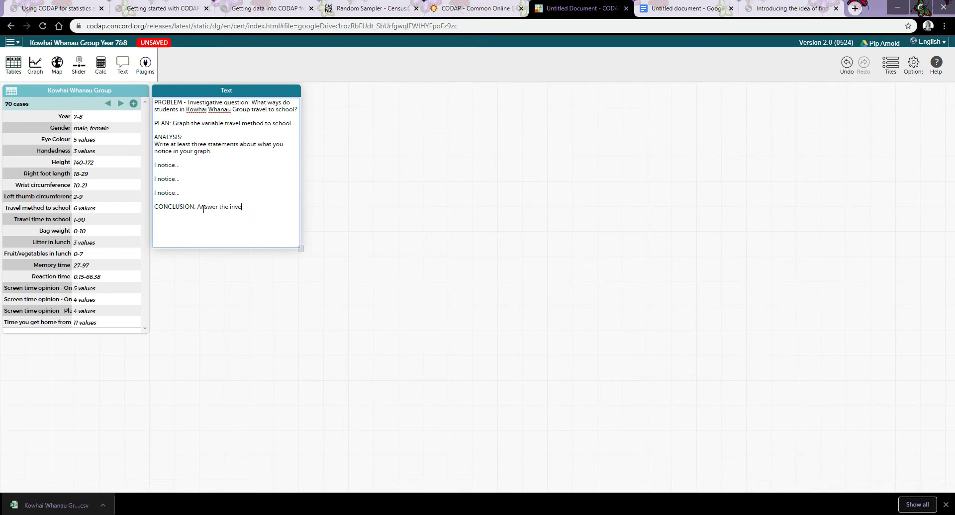
text(stigative que)
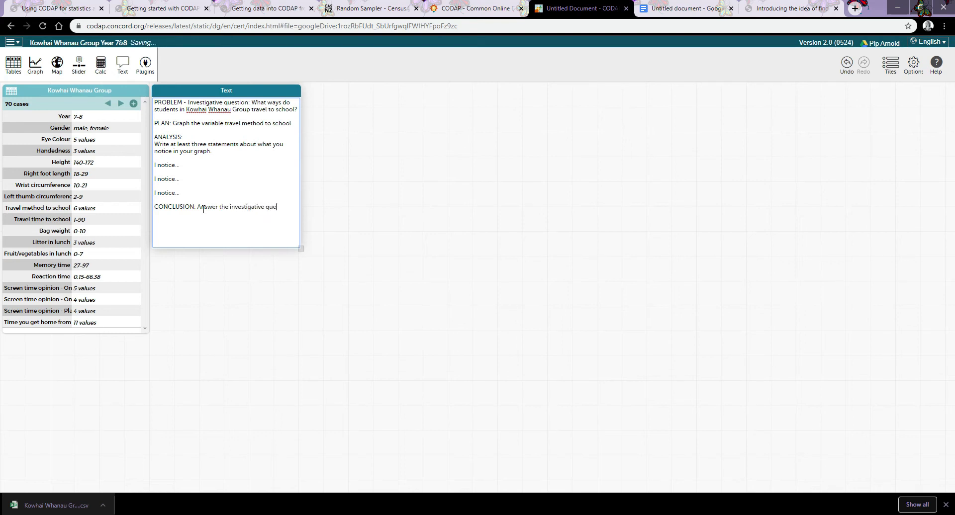
text(stion using evidence f)
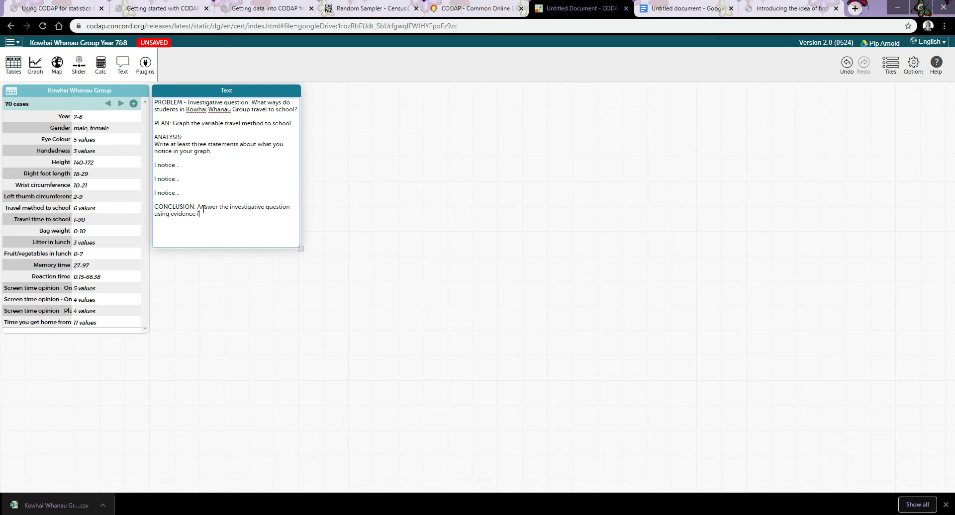
text(rom your analysi)
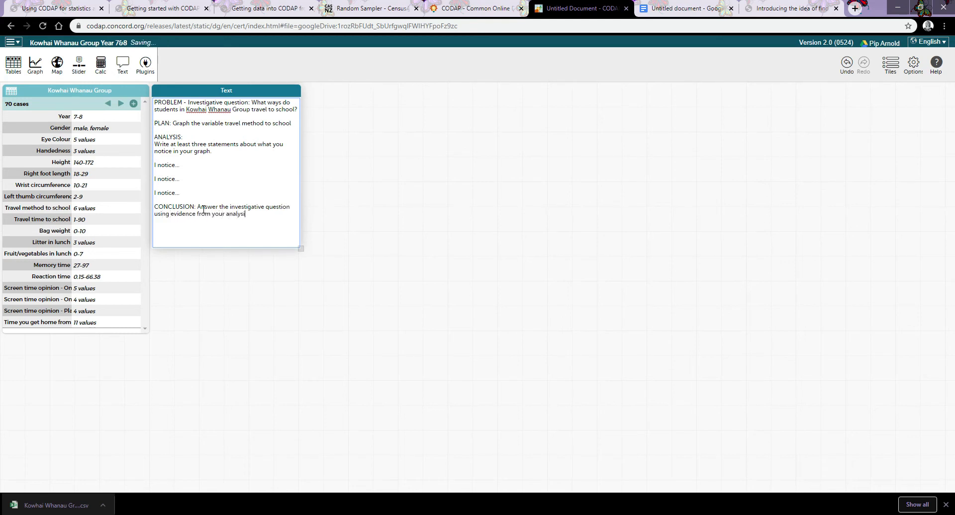
text(s.)
key(Return)
Step: Insert a new empty graph of the 70 cases and drag its corner to enlarge it
click(35, 65)
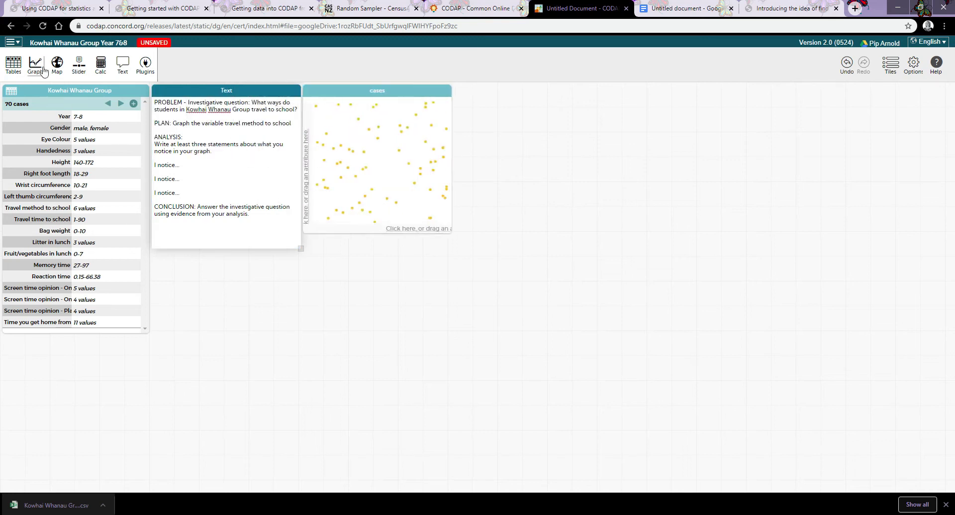
drag(450, 232, 505, 279)
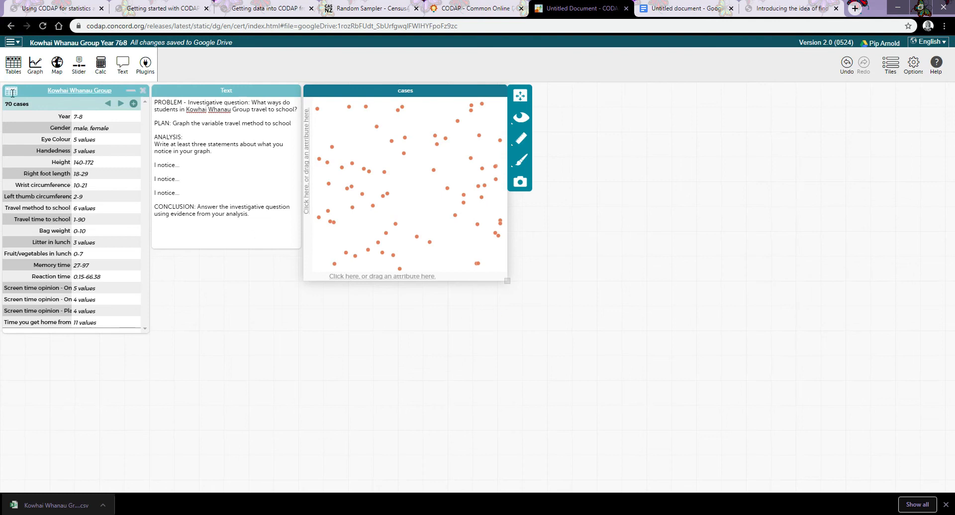
Step: Make a copy of the document and reword the question to ask 'What are the heights of the students...?'
click(12, 43)
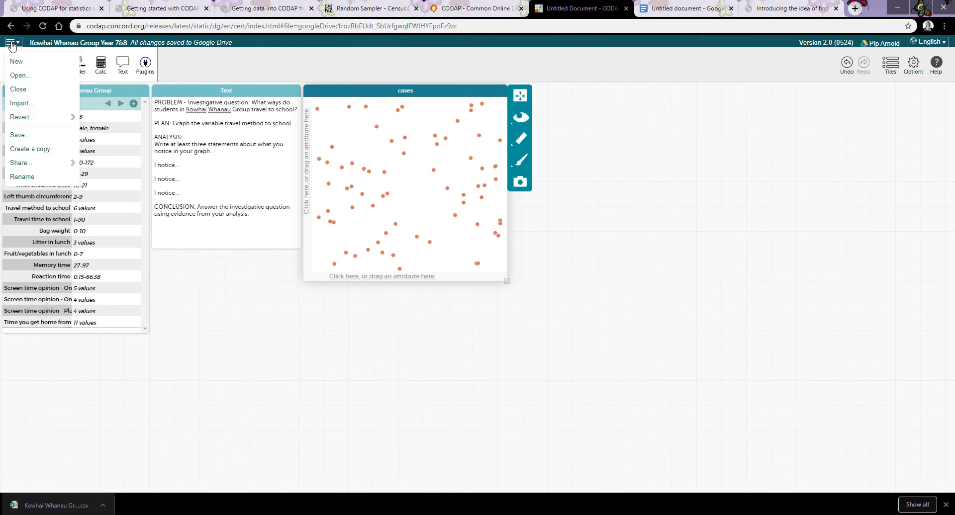
click(21, 150)
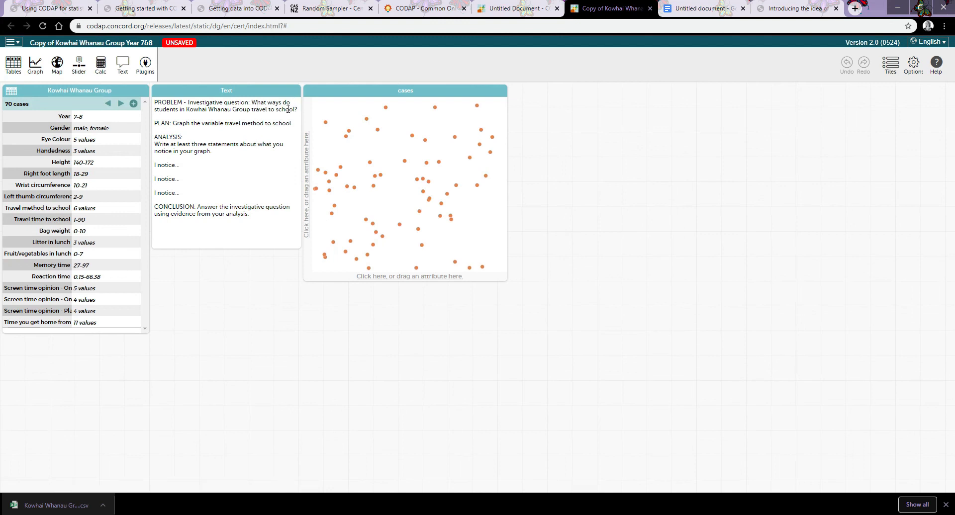
click(268, 103)
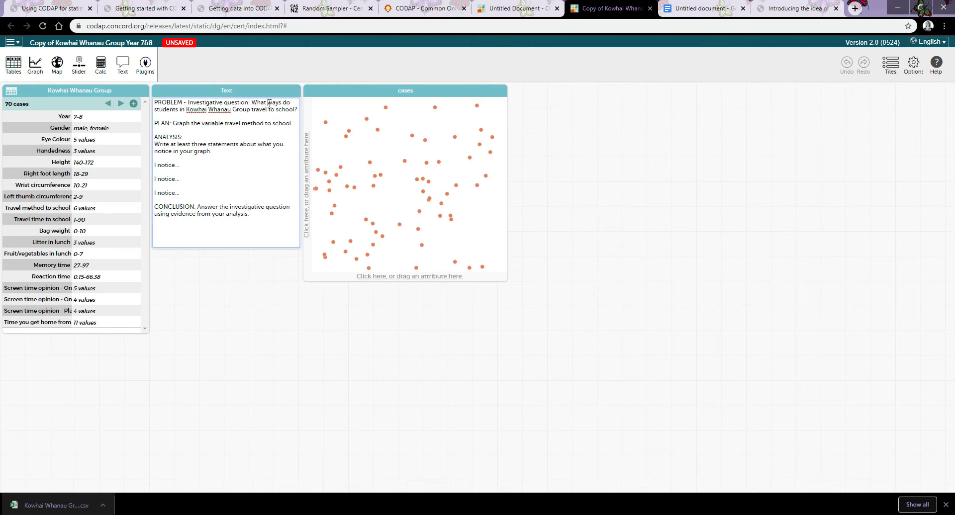
drag(268, 102, 291, 104)
text(are the)
text( heights of)
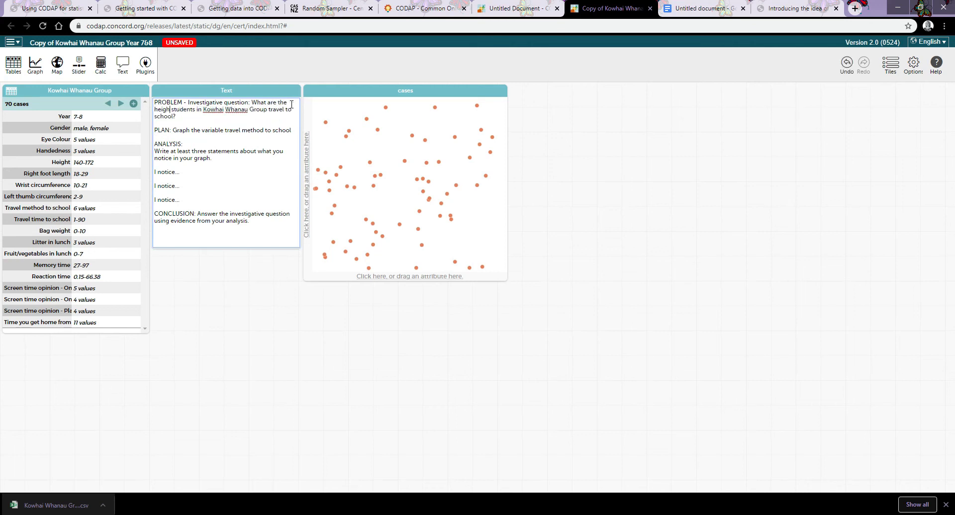
text( the)
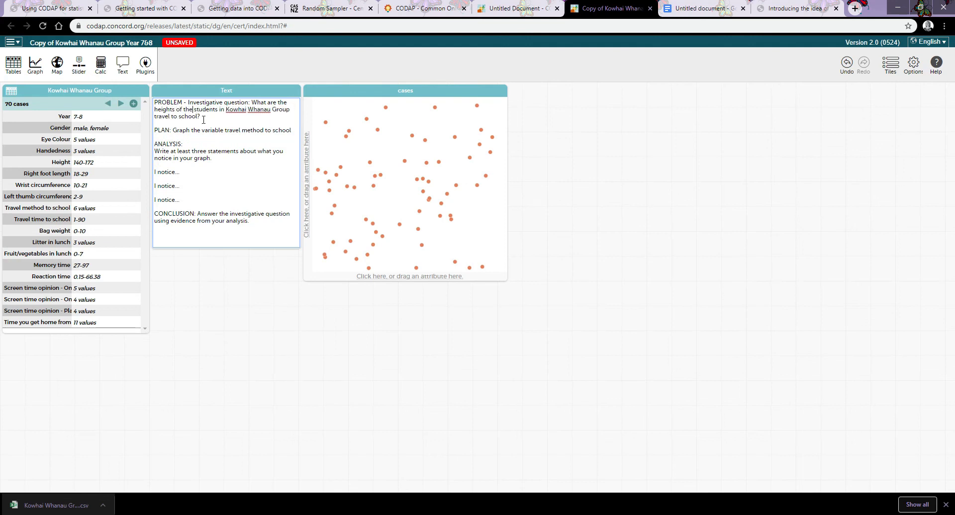
drag(201, 118, 154, 116)
key(BackSpace)
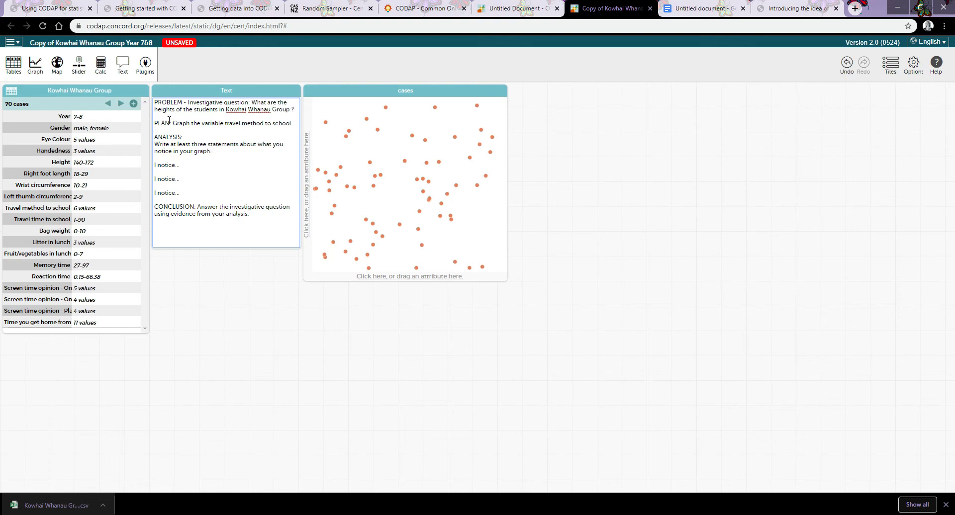
key(BackSpace)
text(?)
Step: Change the PLAN line to read 'Graph the variable height', keeping the blank line before ANALYSIS
drag(225, 124, 292, 124)
key(BackSpace)
key(Delete)
text(height)
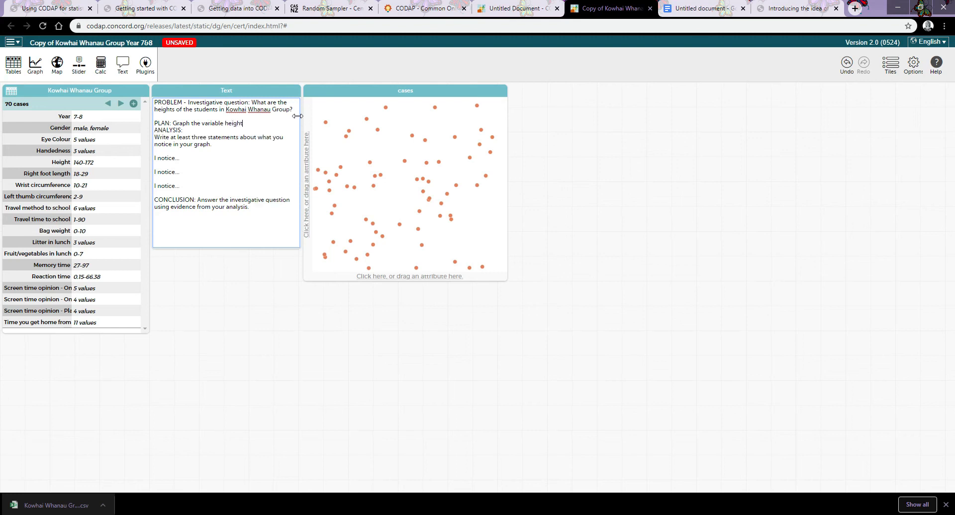
key(Return)
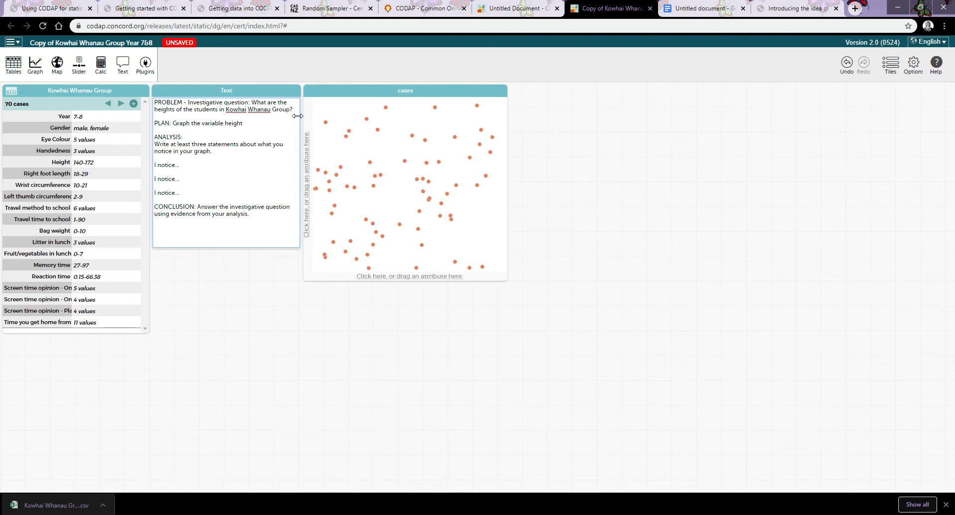
Step: In the Kowhai Whanau Group Year 7&8 document, enable sharing and copy the shared-view link
click(508, 12)
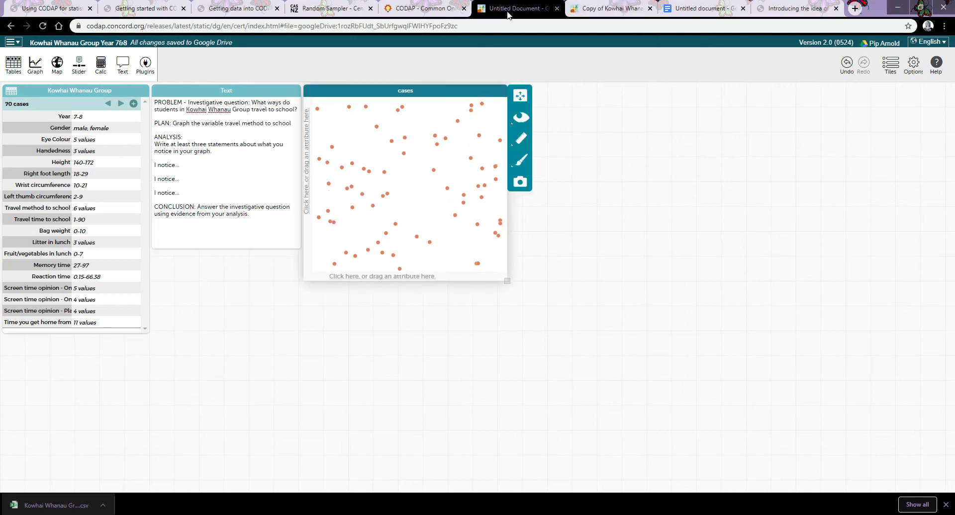
click(10, 43)
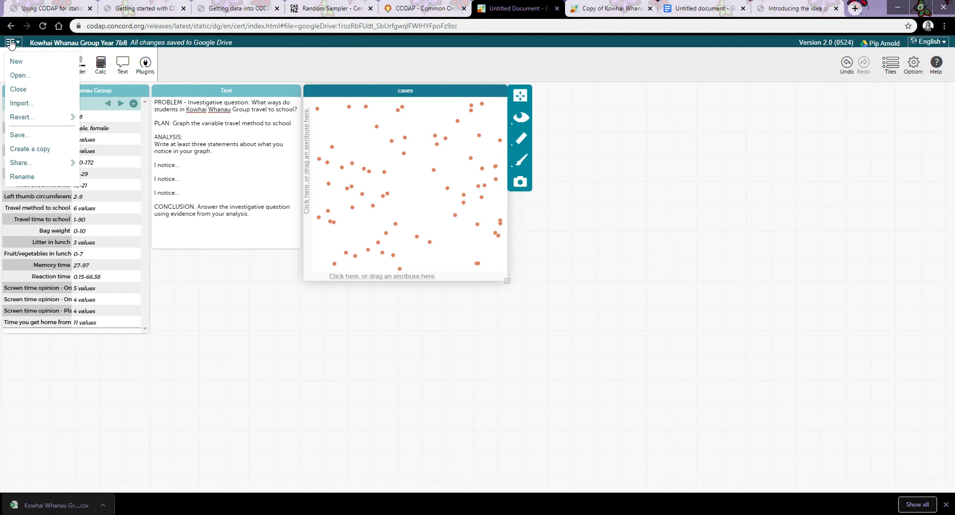
mouse_move(24, 165)
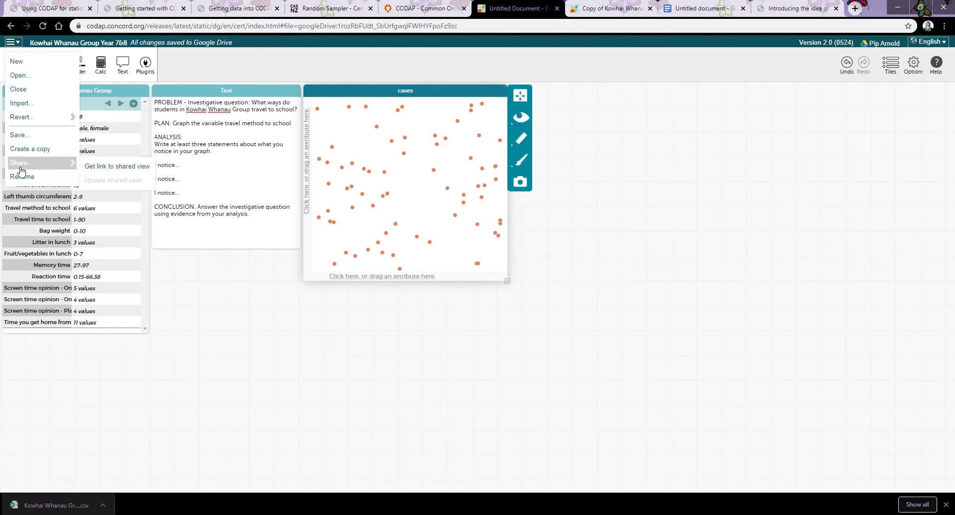
click(103, 168)
click(397, 283)
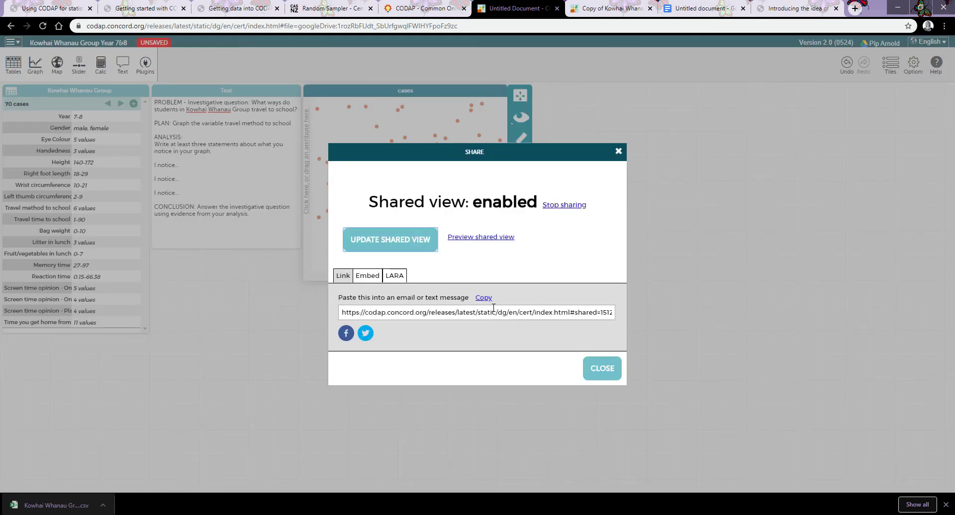
click(483, 298)
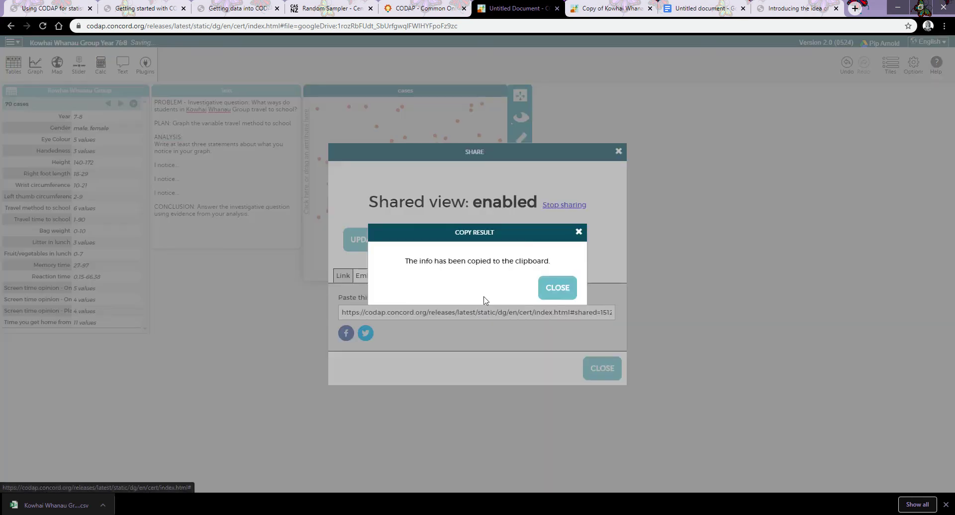
click(559, 291)
click(603, 369)
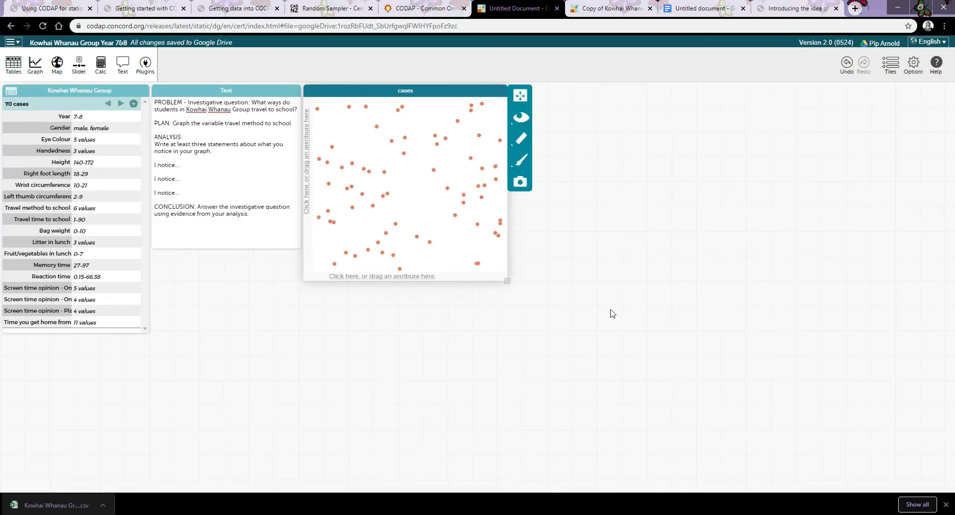
Step: Paste the CODAP shared-view link into the blank Google Doc and select the pasted link
click(699, 9)
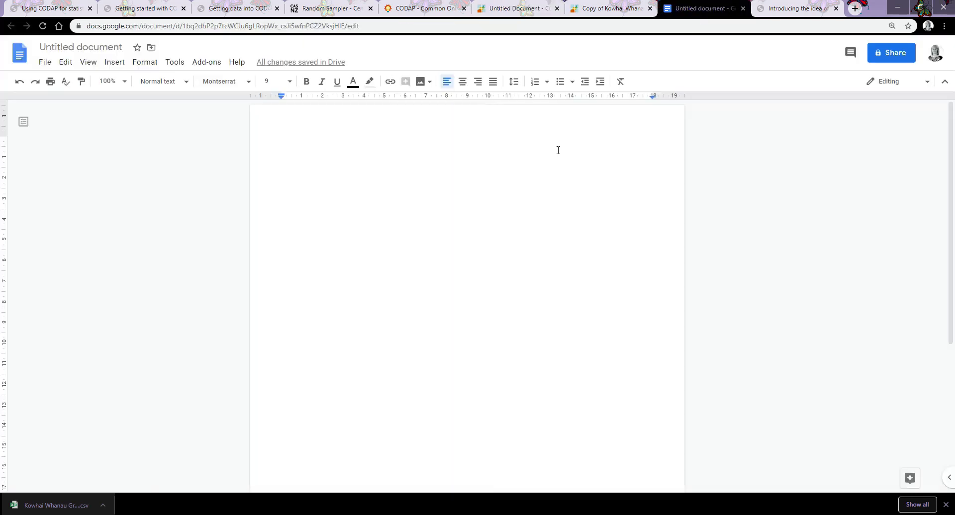
key(ctrl+v)
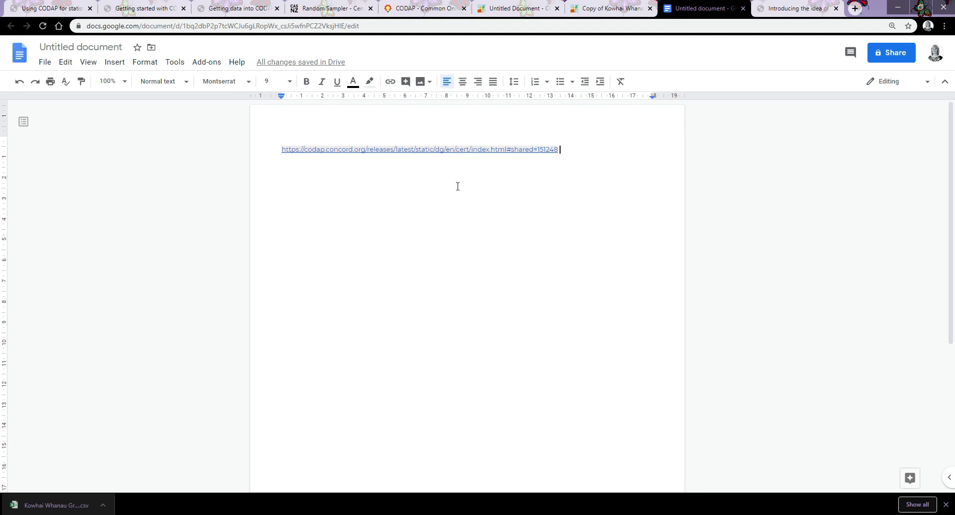
click(451, 149)
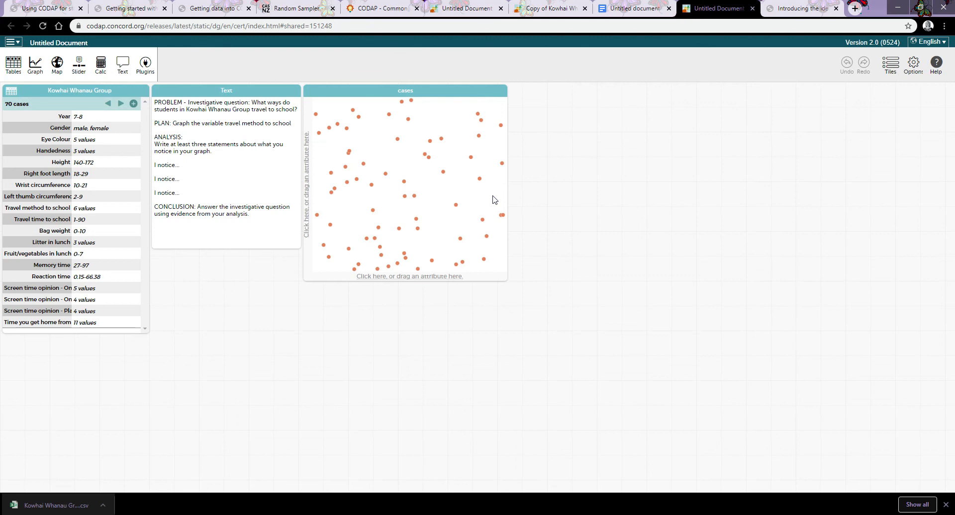
Step: Go back to the original Kowhai Whanau Group Year 7&8 CODAP document after checking the shared copy
click(473, 8)
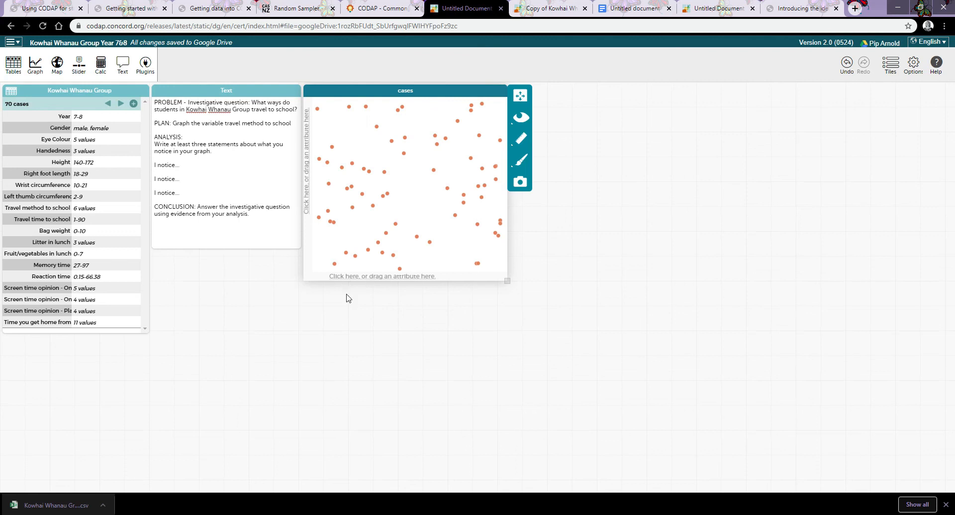
Step: Move the empty graph below the text prompt and update the shared view
click(9, 43)
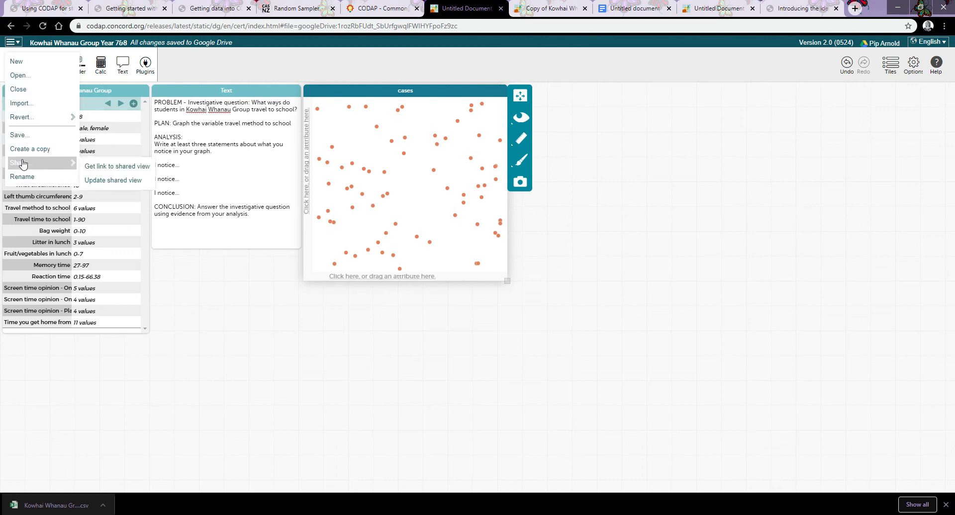
click(236, 297)
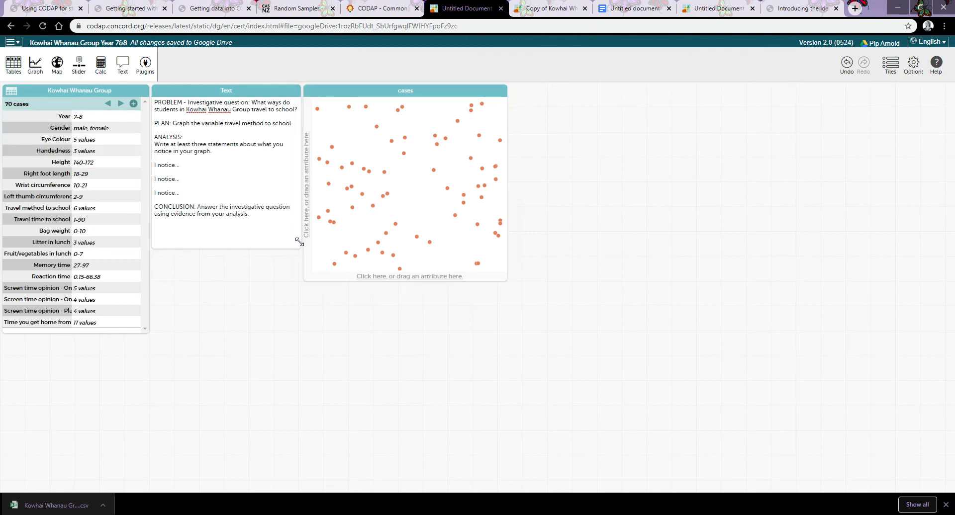
click(411, 236)
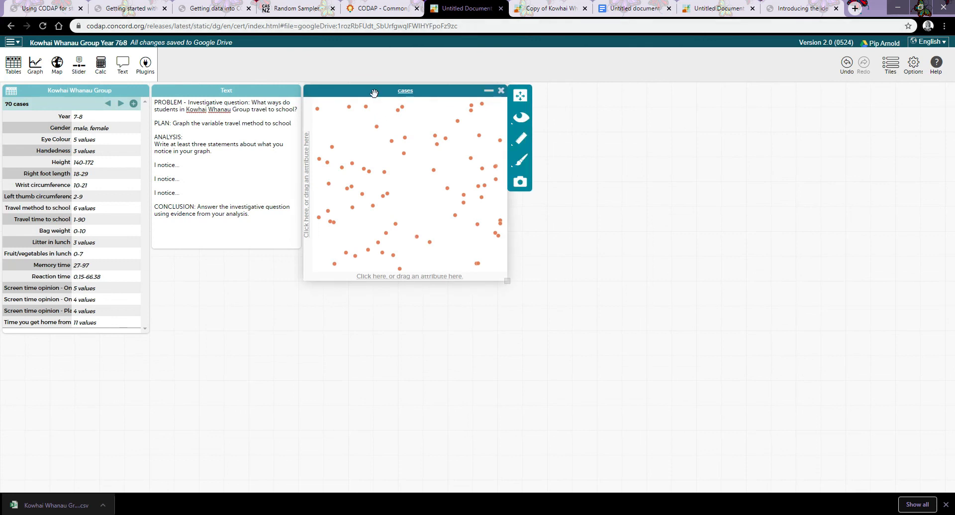
drag(375, 94, 222, 258)
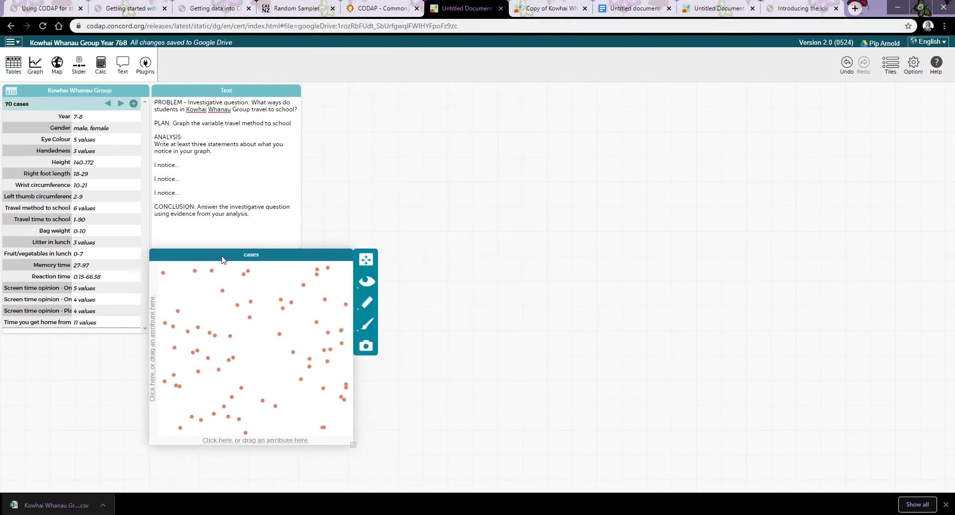
click(13, 42)
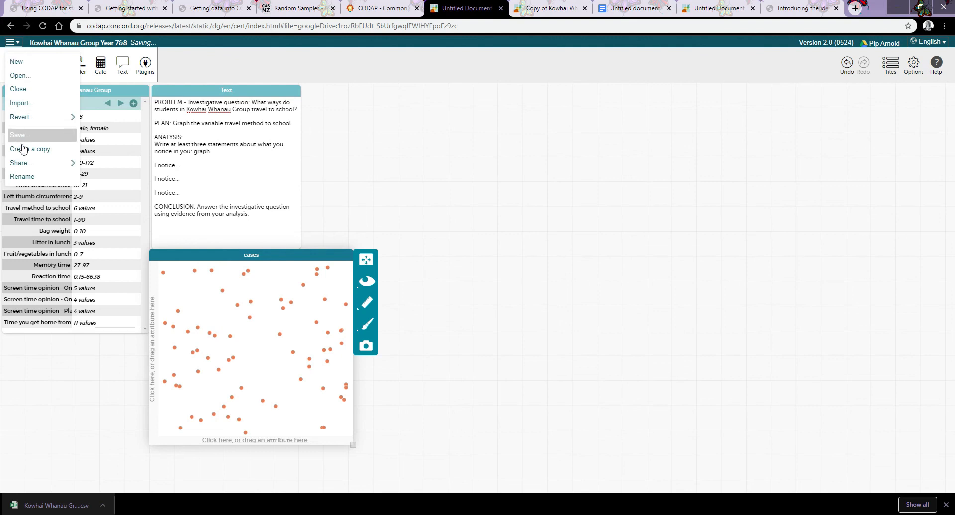
mouse_move(28, 167)
click(109, 181)
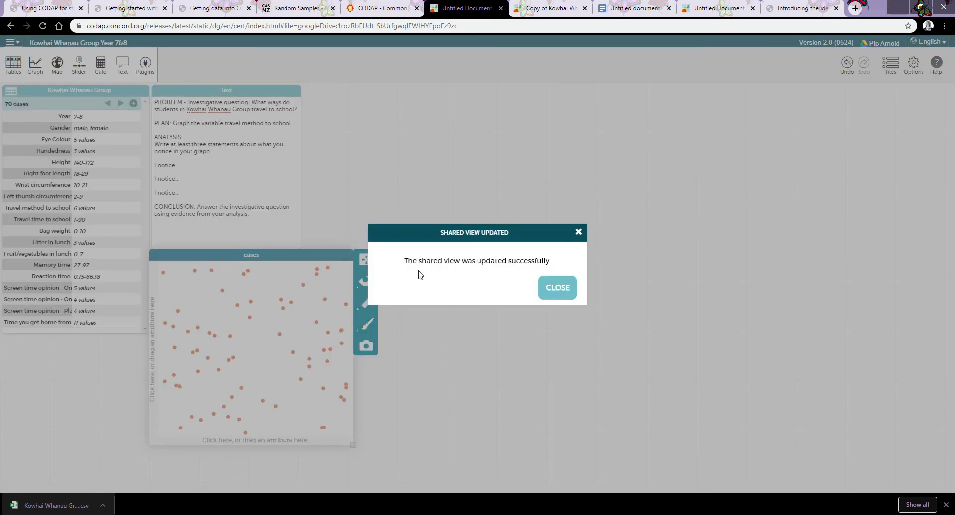
click(551, 289)
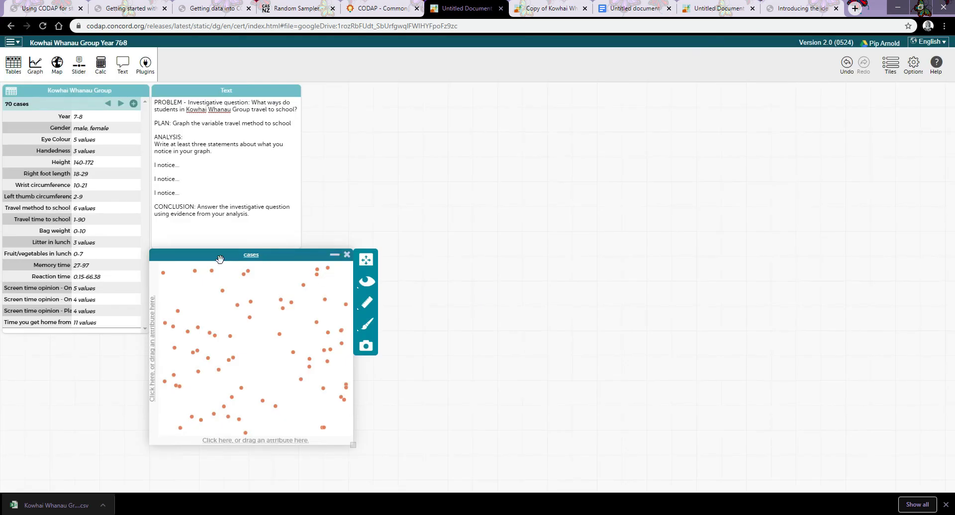
Step: Move the graph back beside the text prompt and update the shared view again
drag(220, 257, 372, 96)
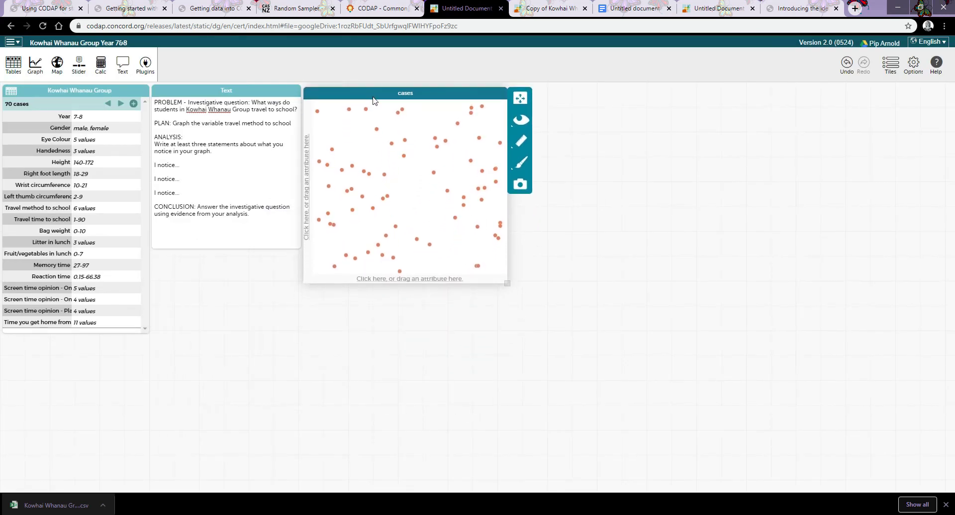
click(9, 43)
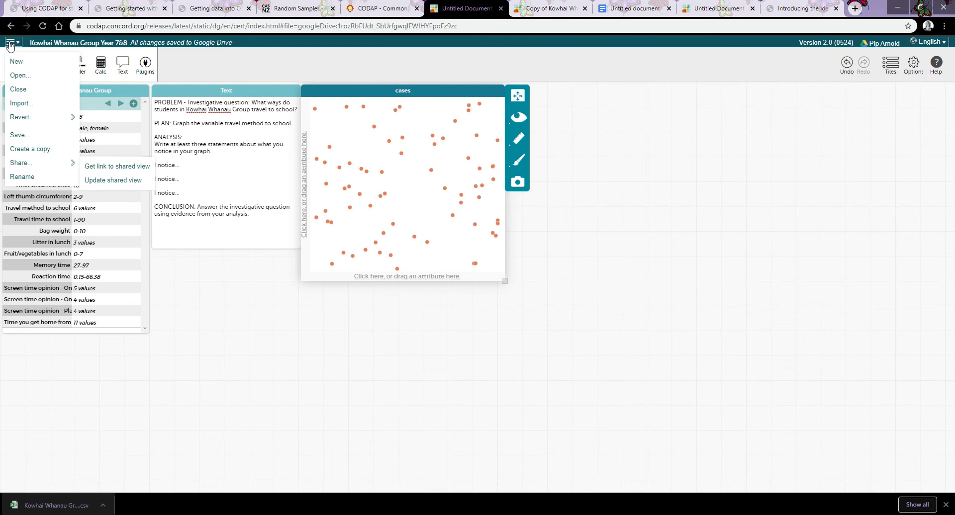
mouse_move(18, 163)
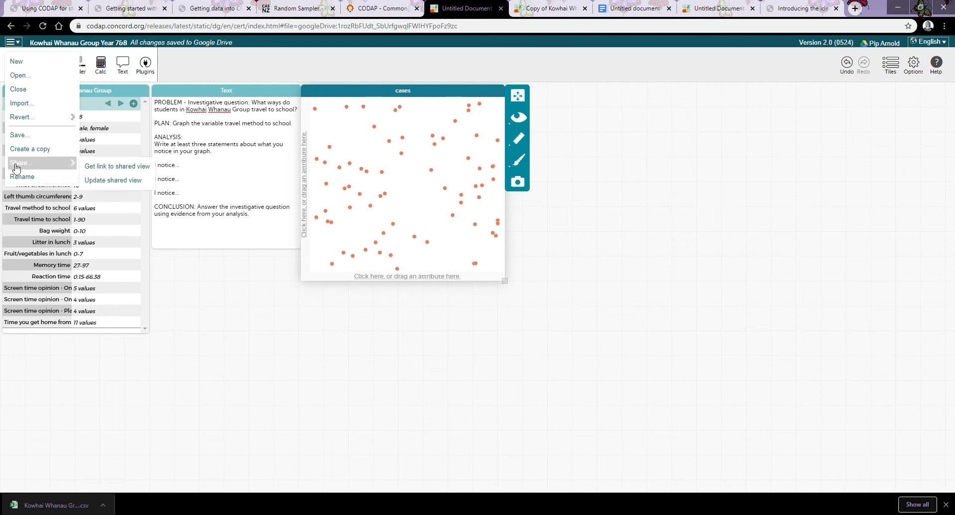
click(106, 180)
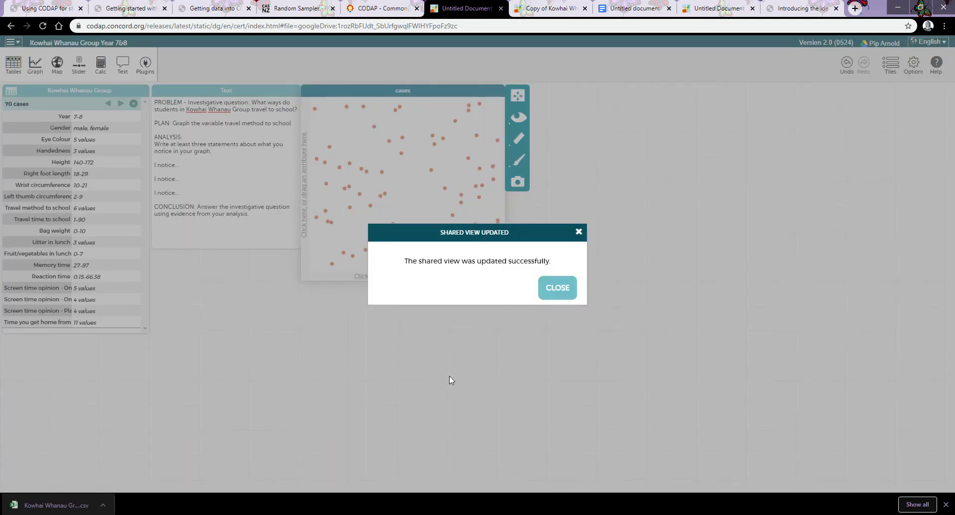
click(566, 290)
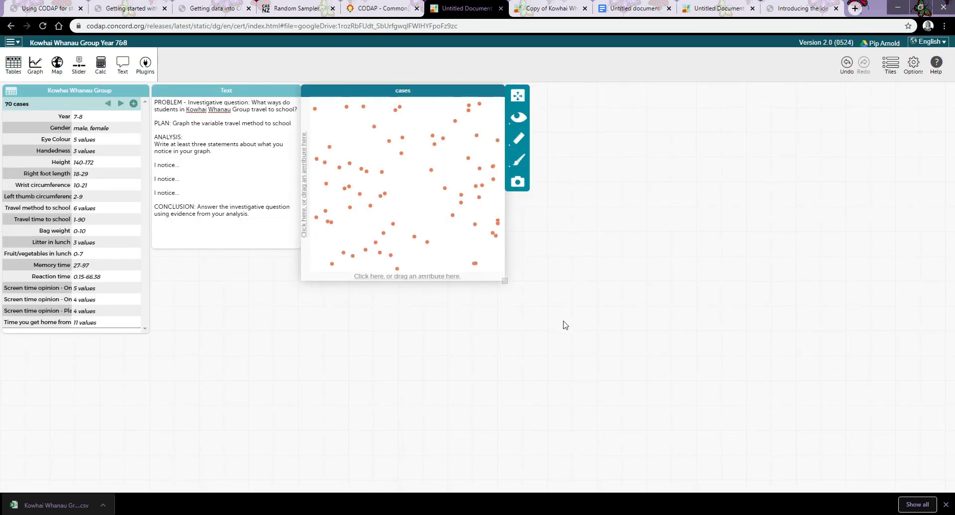